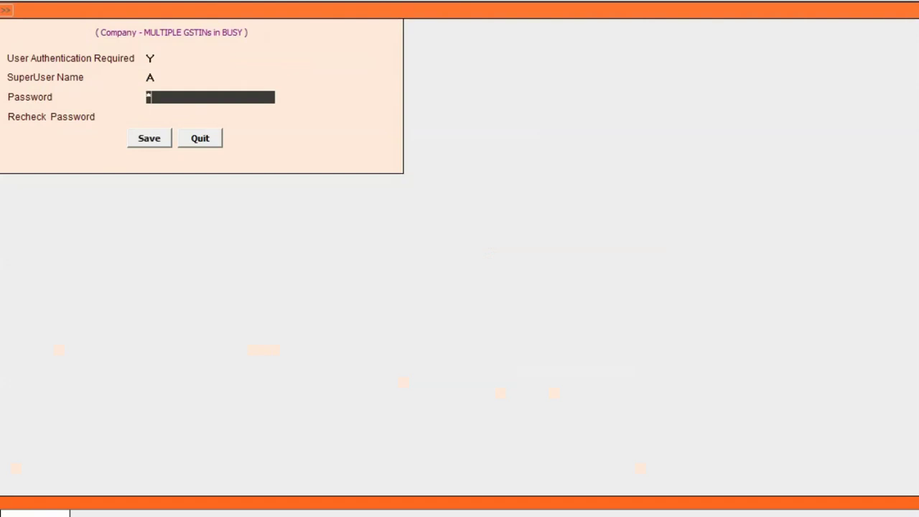
Step: Turn on user authentication and set the superuser name and password
key("Return")
type("a")
key("Return")
key("Return")
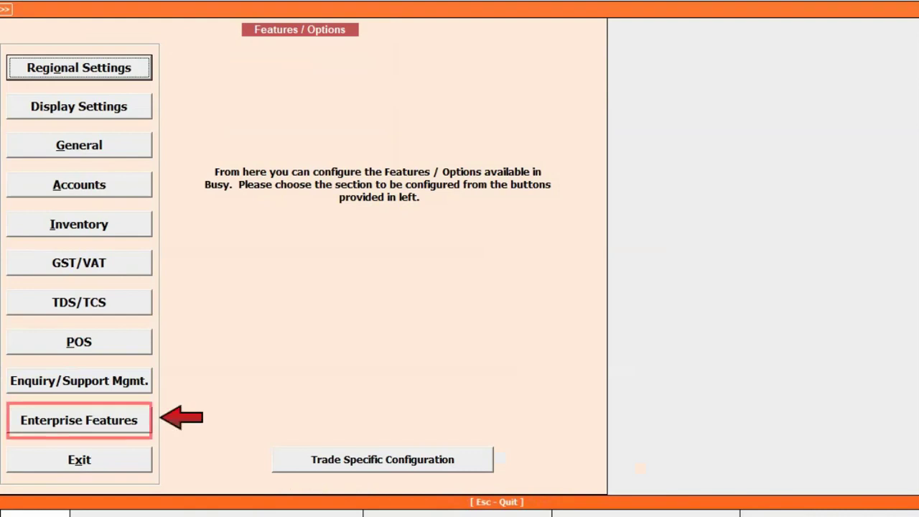
Step: Under Enterprise Features, set Enable Multi Branch Details to Y and open Branch Details
left_click(136, 421)
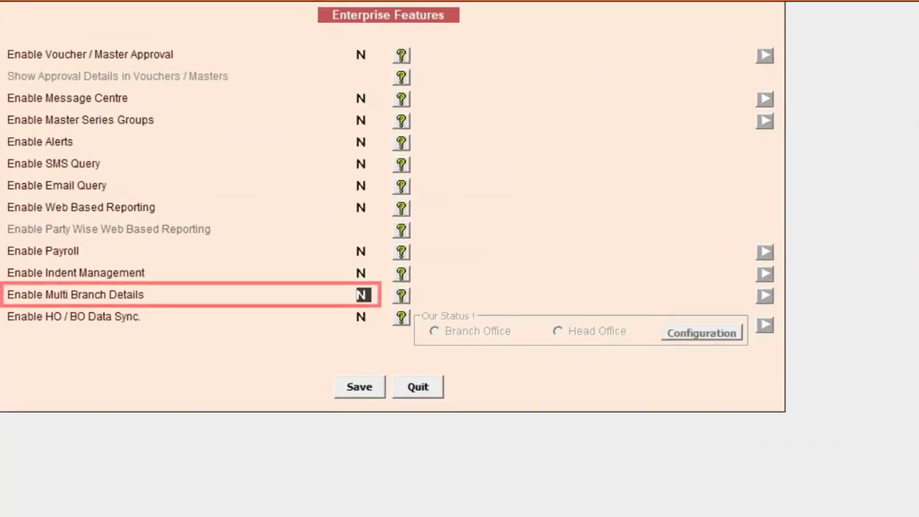
type("y")
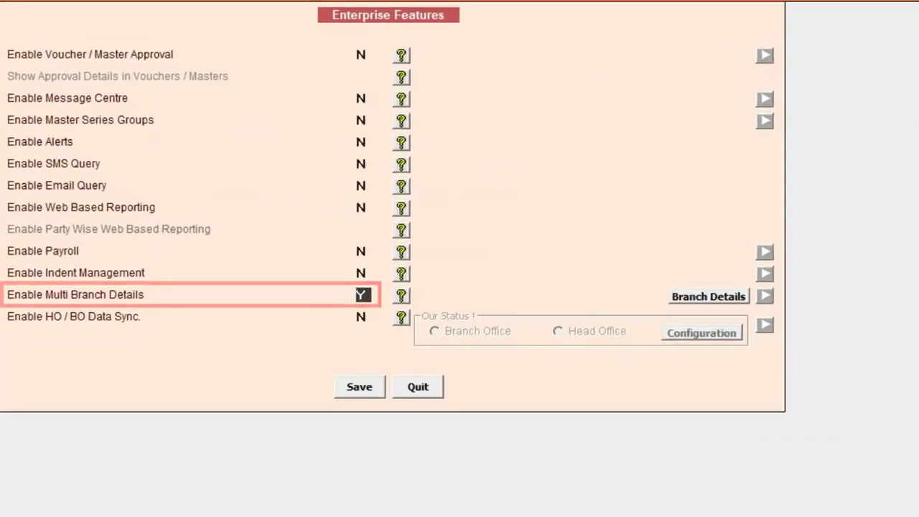
left_click(718, 298)
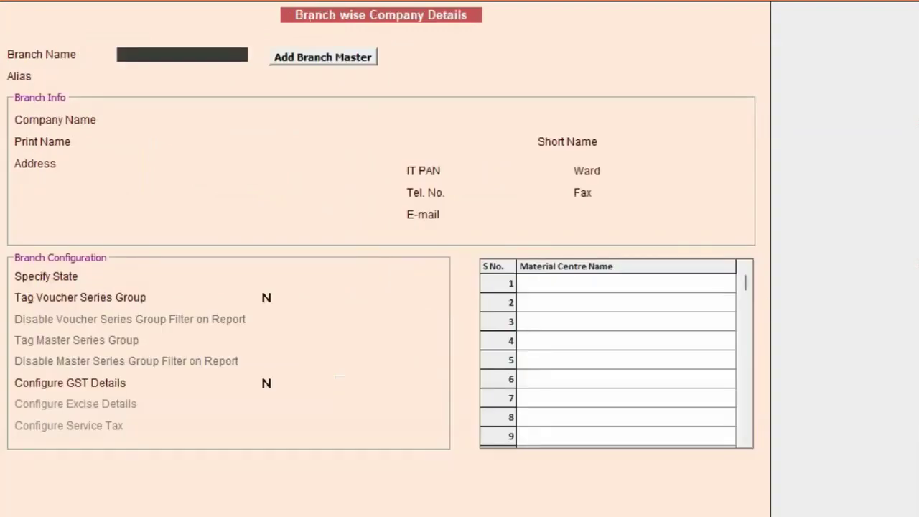
Step: Create and save branch master DELHI with Y for series group, user and material centre
left_click(328, 66)
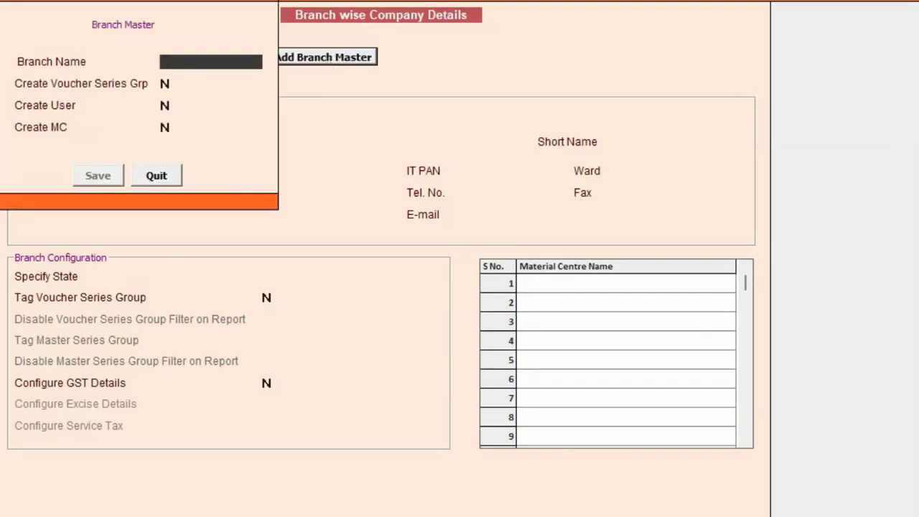
type("DELHI")
key("Right")
key("Right")
key("Right")
key("Right")
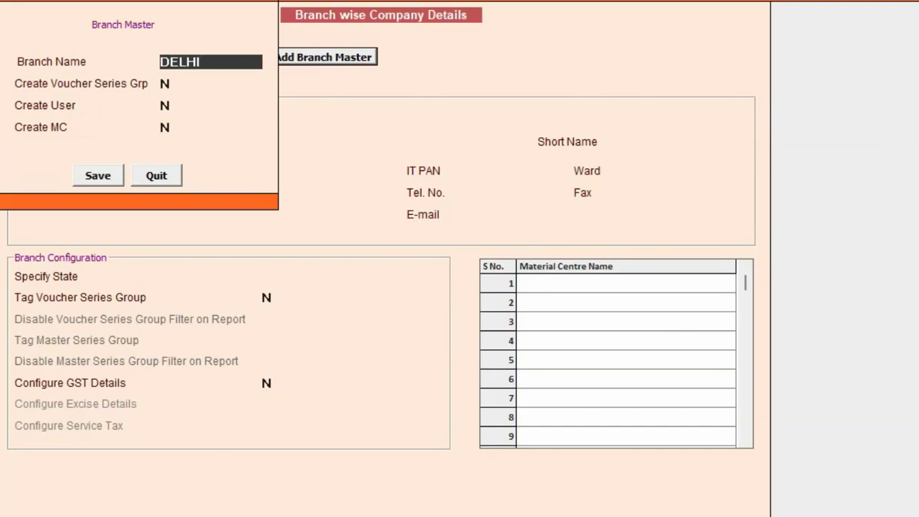
key("Return")
type("Y")
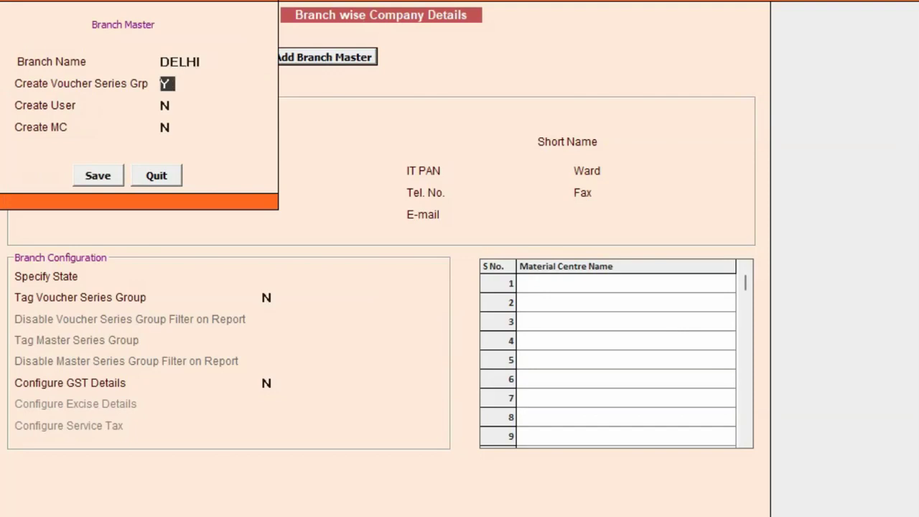
key("Return")
type("Y")
key("Return")
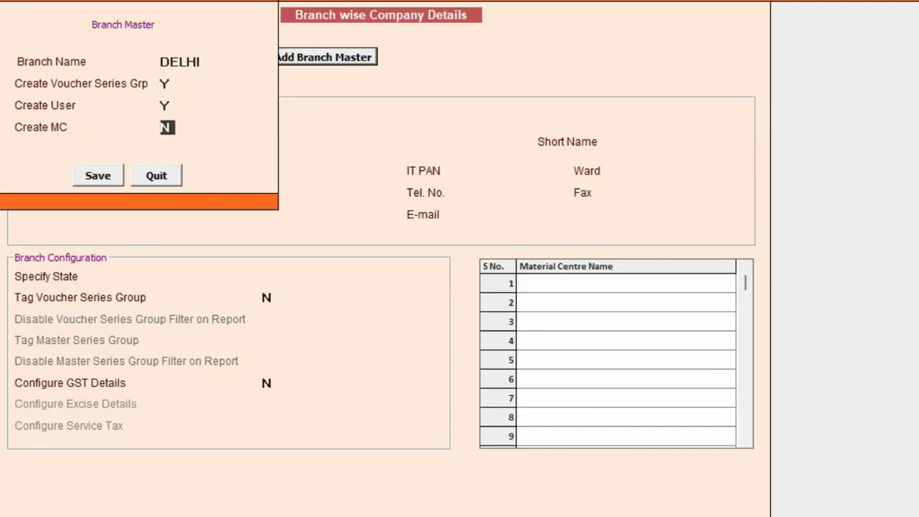
type("Y")
key("Return")
key("Return")
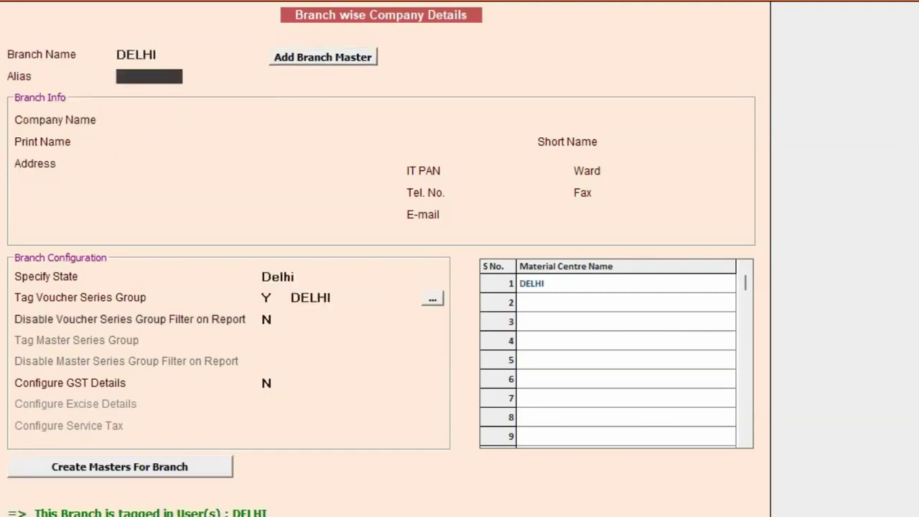
Step: Fill DELHI branch info: name BIPL - DELHI, address, state Delhi, Configure GST Y
key("Return")
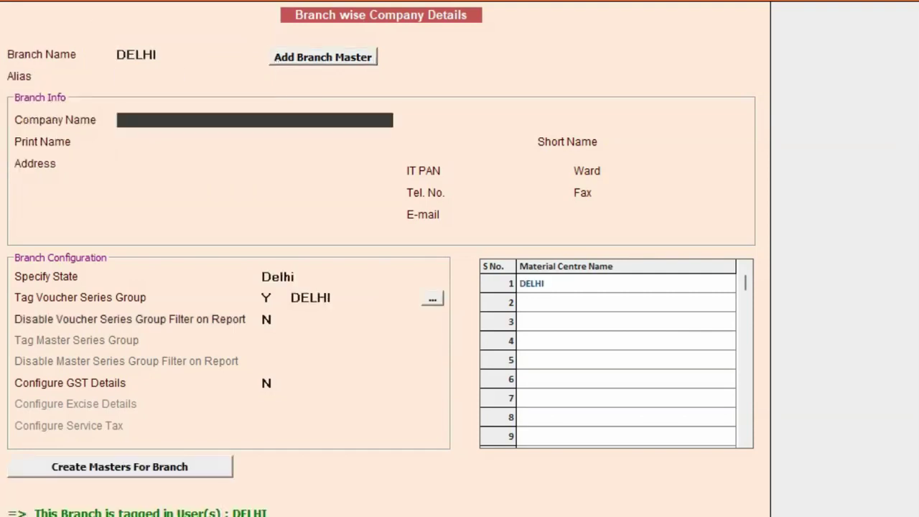
type("BlPL - DELHI")
key("Return")
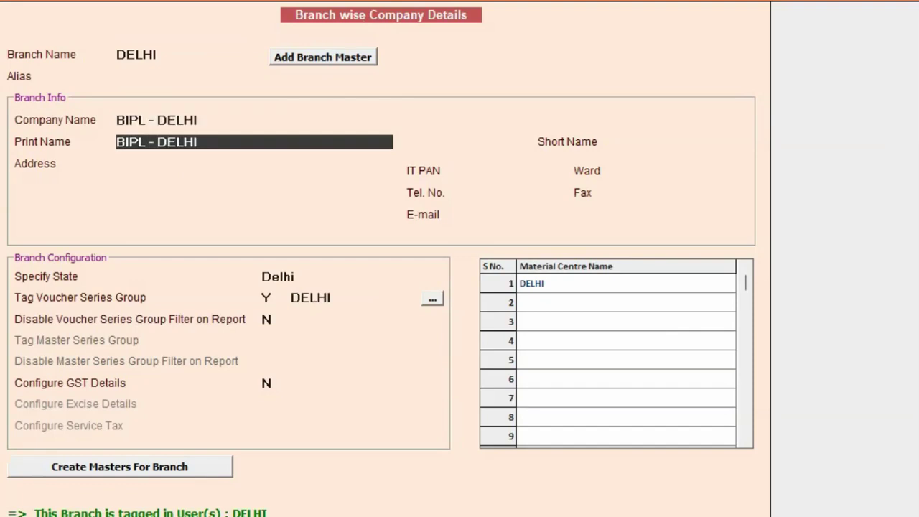
key("Return")
type("DELHI ADDRESS LINE 1")
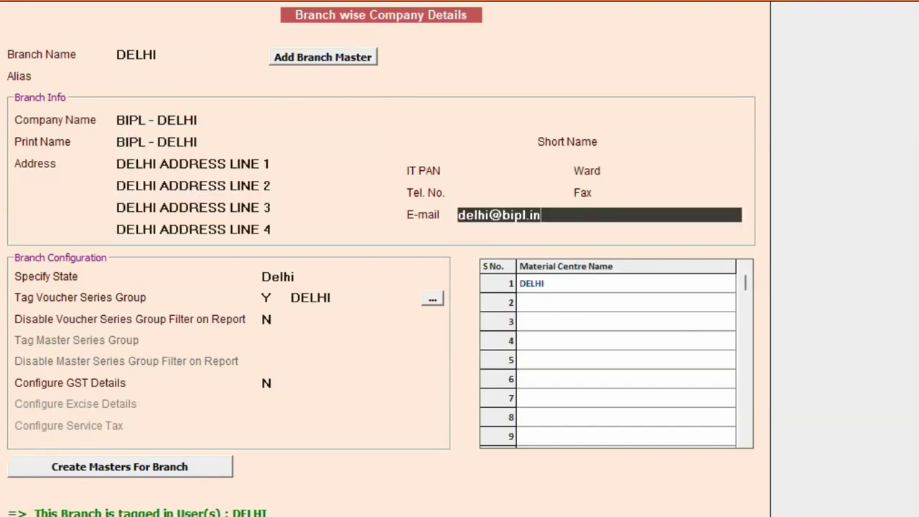
key("Return")
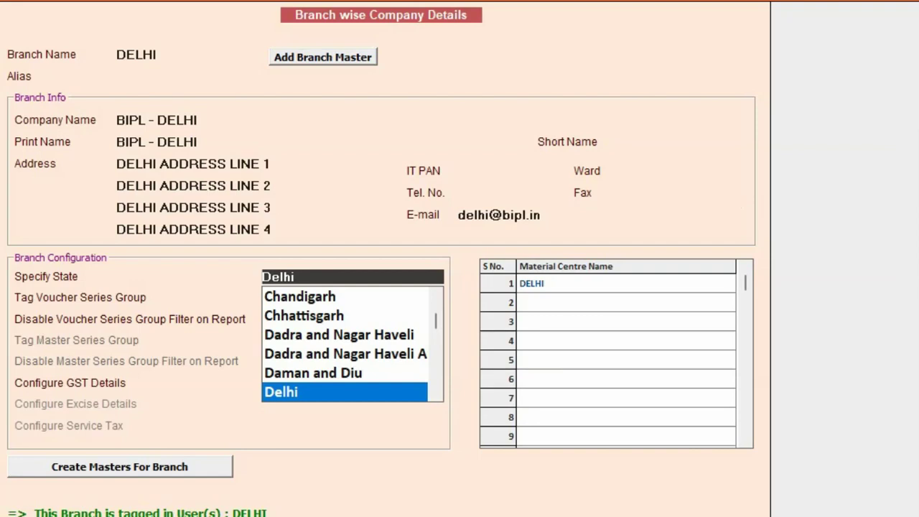
key("Return")
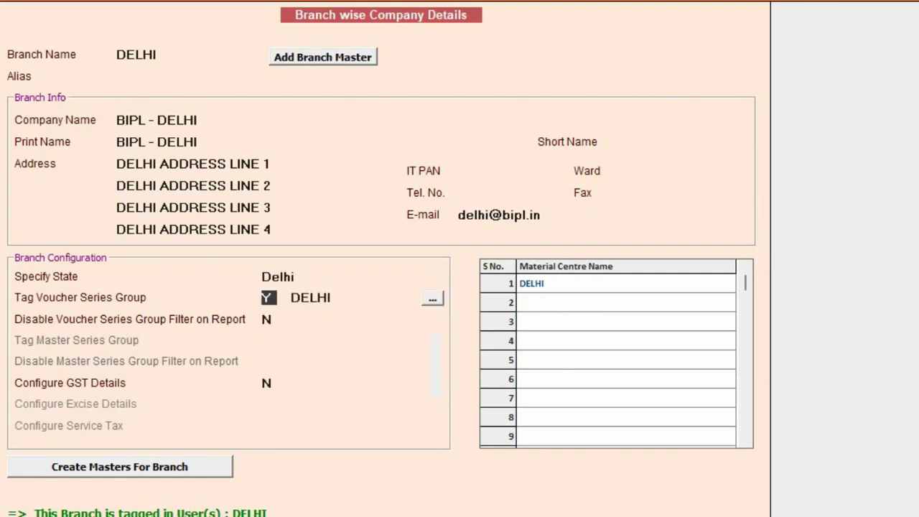
key("Return")
key("Return")
key("Return")
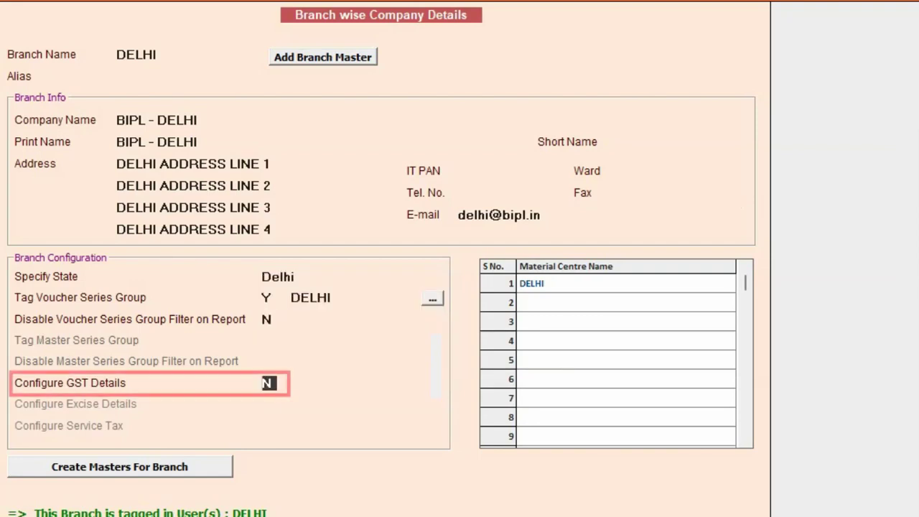
type("Y")
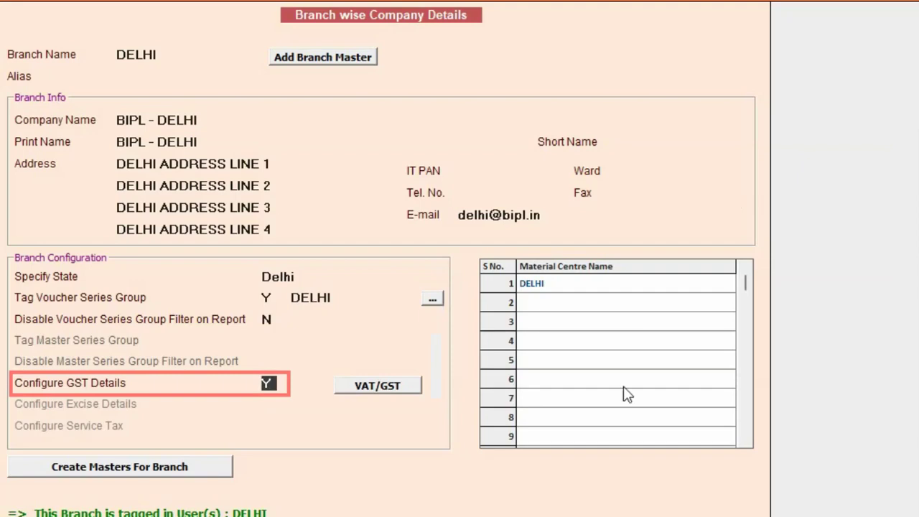
Step: Enter the Delhi GSTIN under VAT/GST and save the DELHI branch details
left_click(408, 388)
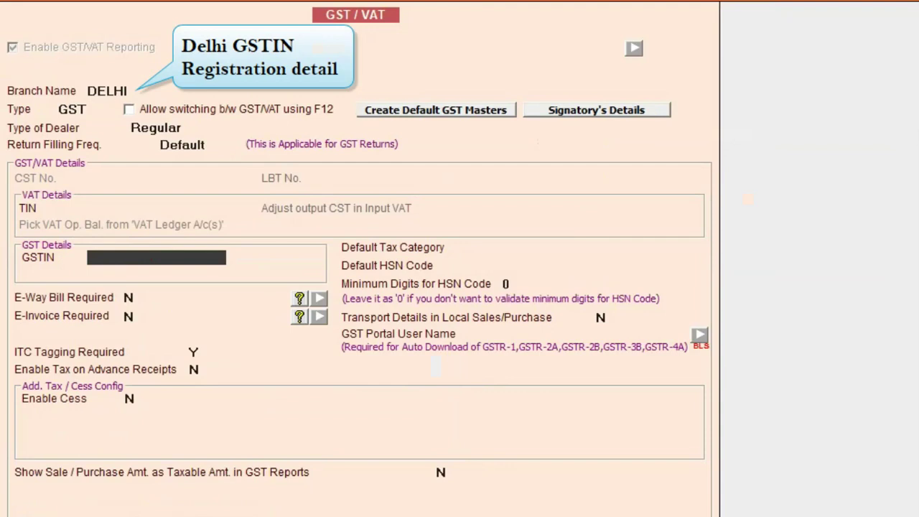
key("ctrl+v")
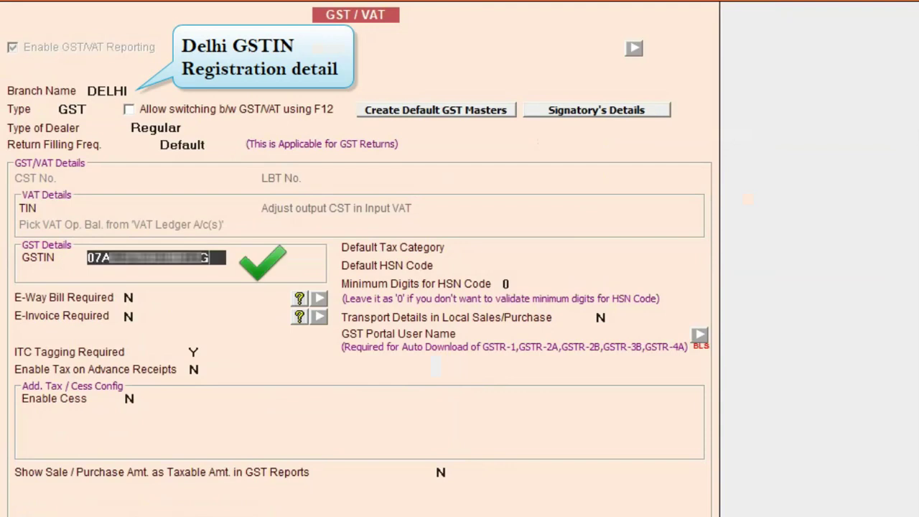
key("F2")
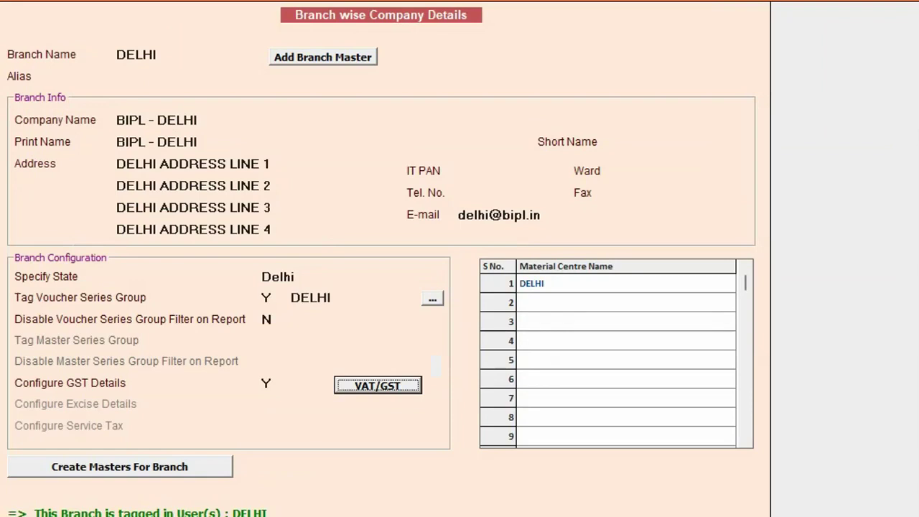
left_click(380, 514)
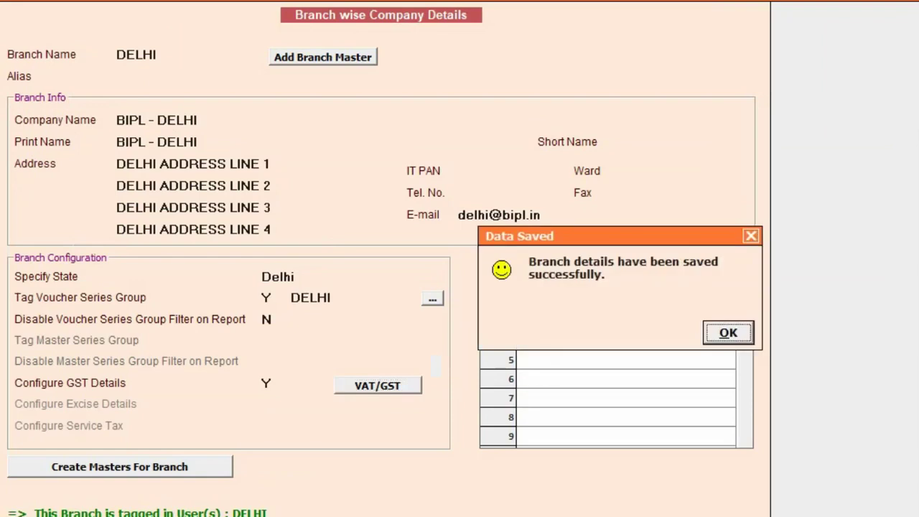
left_click(729, 333)
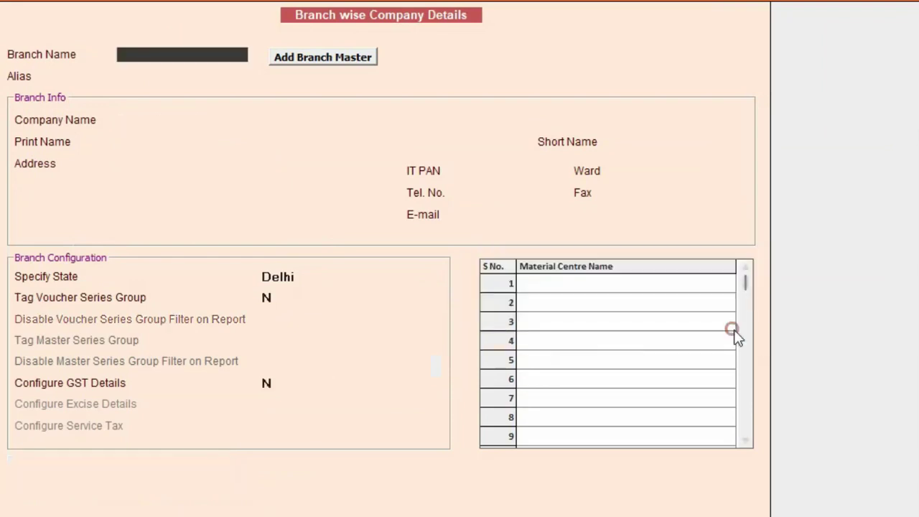
Step: Create and save branch master GOA with Y for series group, user and material centre
left_click(342, 63)
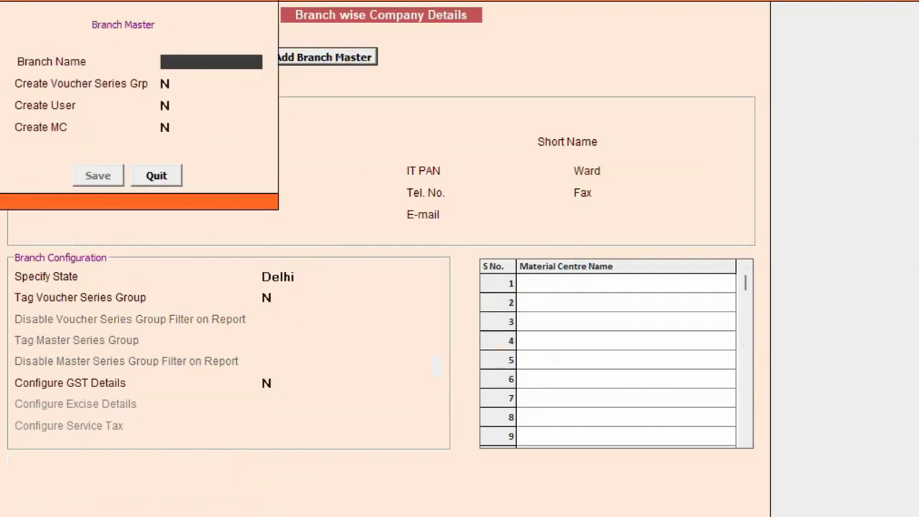
type("GOA")
key("Return")
type("Y")
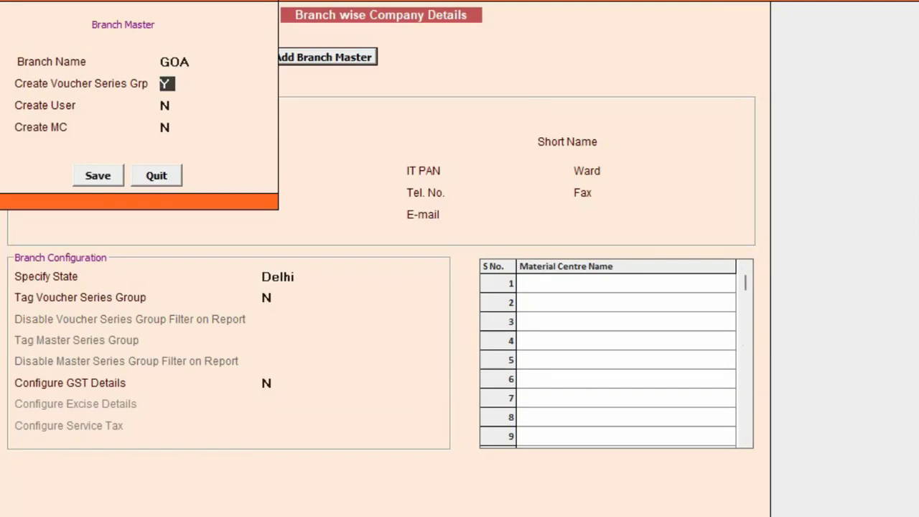
key("Return")
type("Y")
key("Return")
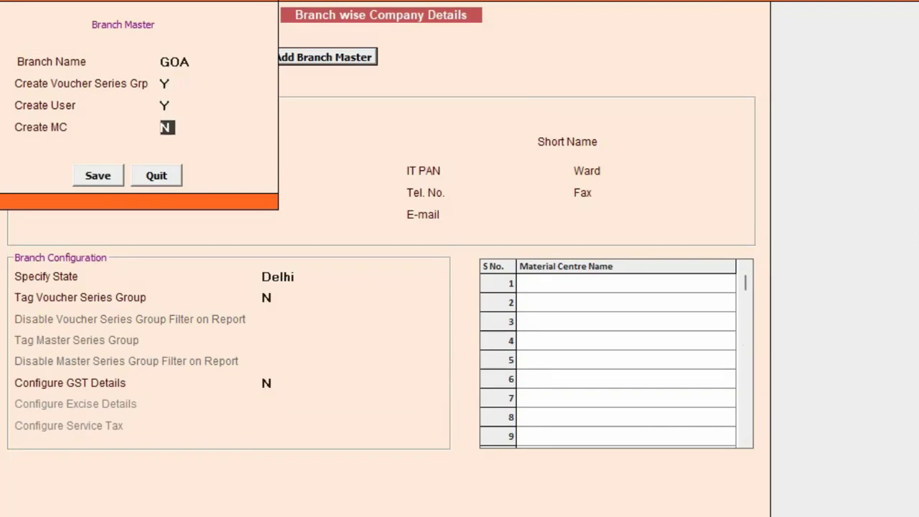
type("Y")
key("Return")
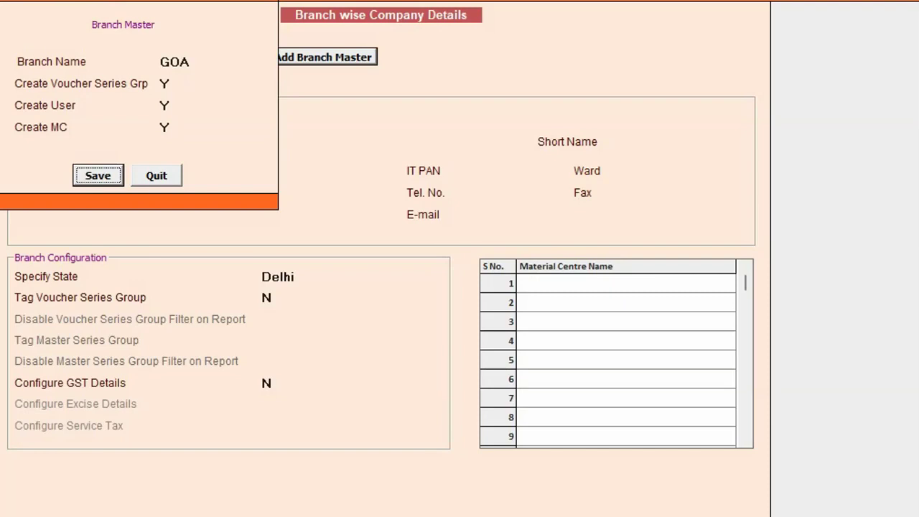
key("Return")
Step: Fill GOA branch info with company name BIPL - GOA and state Goa
key("Return")
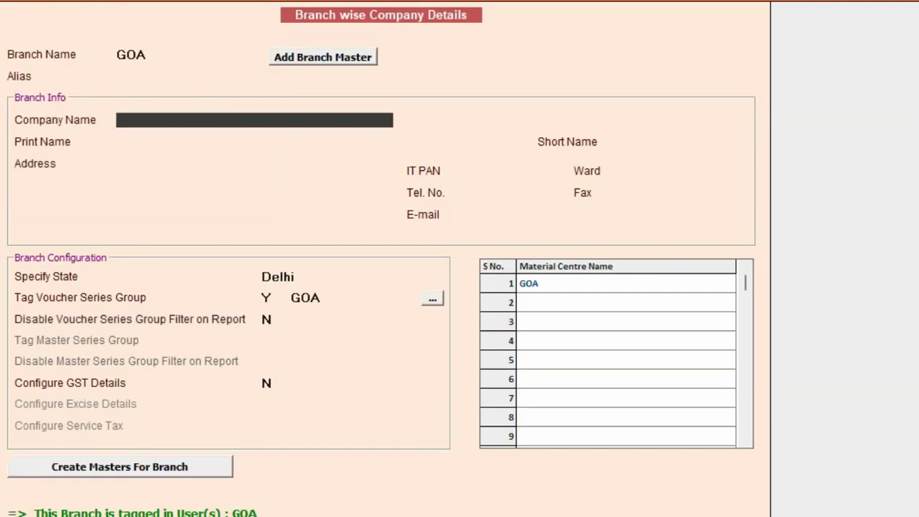
type("BIPL - GOA")
key("Return")
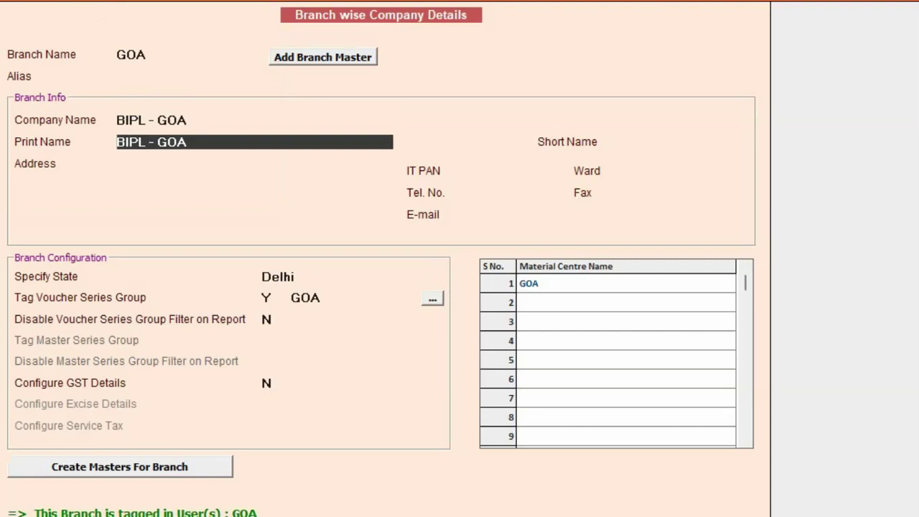
key("Return")
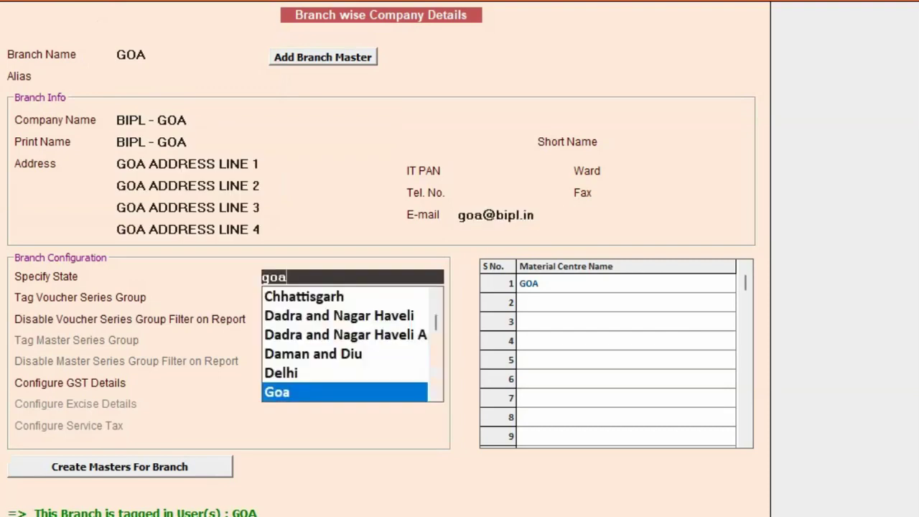
key("Return")
key("Return")
key("Return")
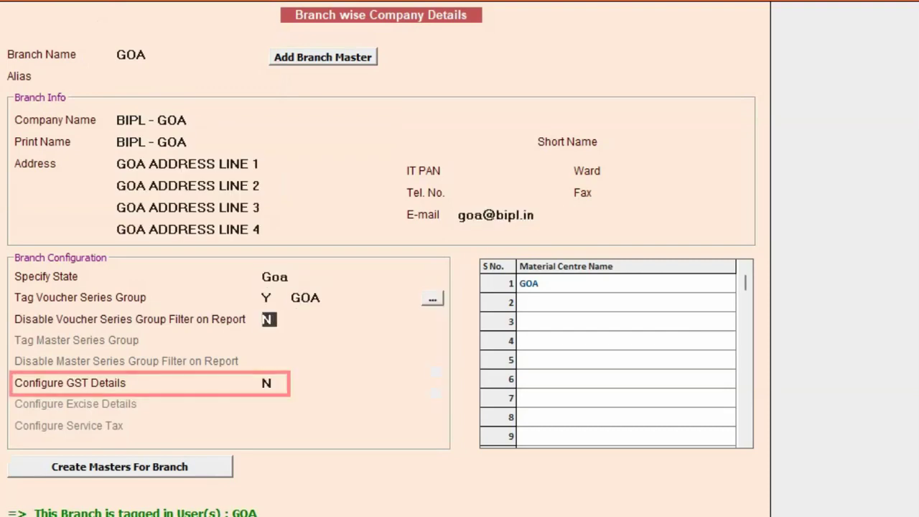
key("Return")
Step: Enable GST for GOA, enter the Goa GSTIN, and set E-Way Bill and E-Invoice Required to Y
type("Y")
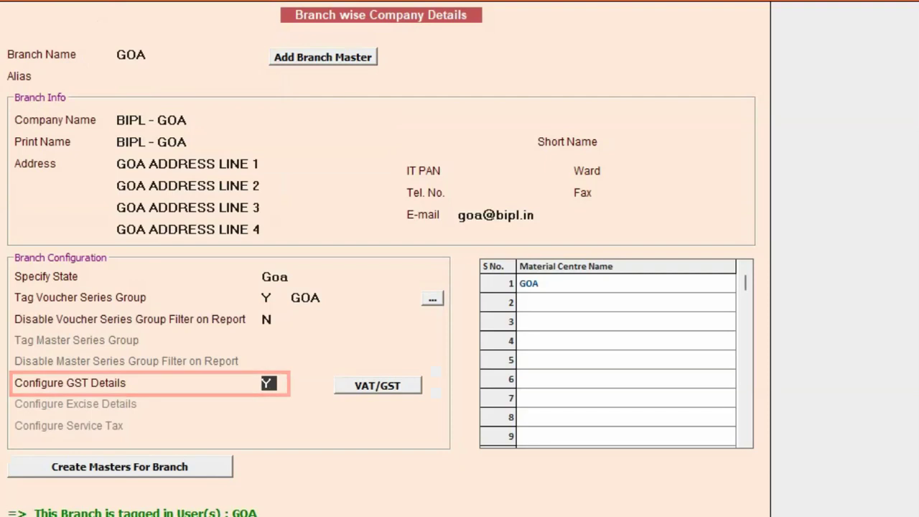
left_click(357, 387)
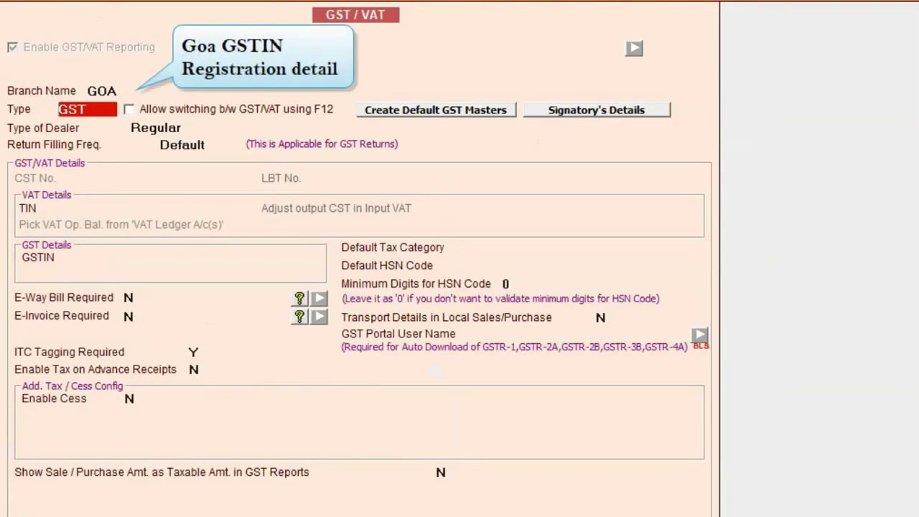
left_click(201, 257)
key("ctrl+v")
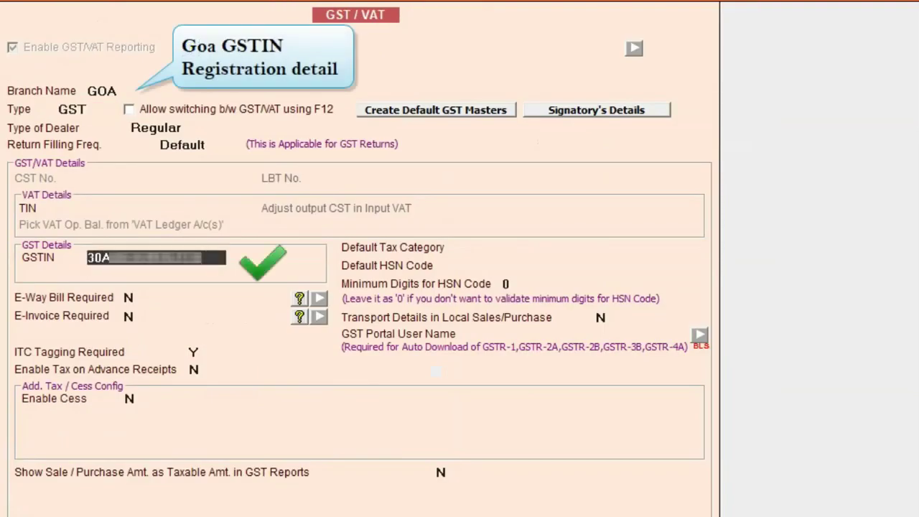
key("Return")
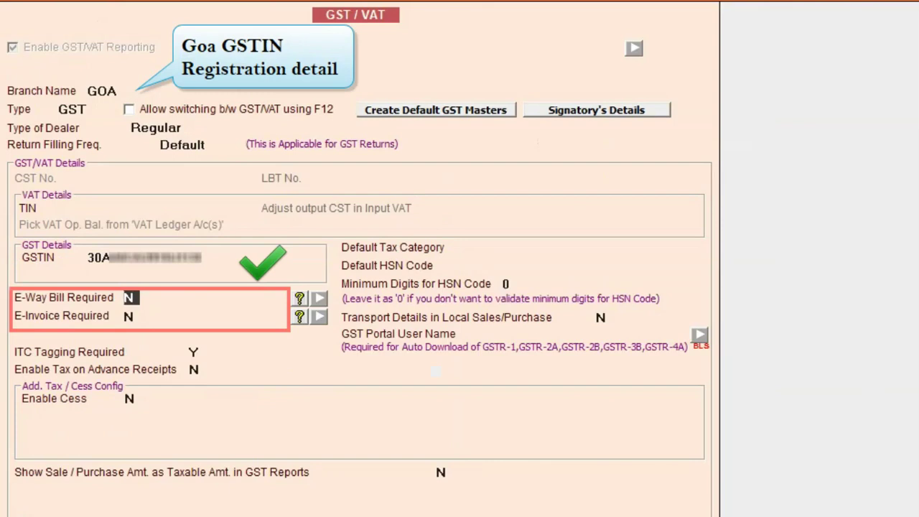
type("yy")
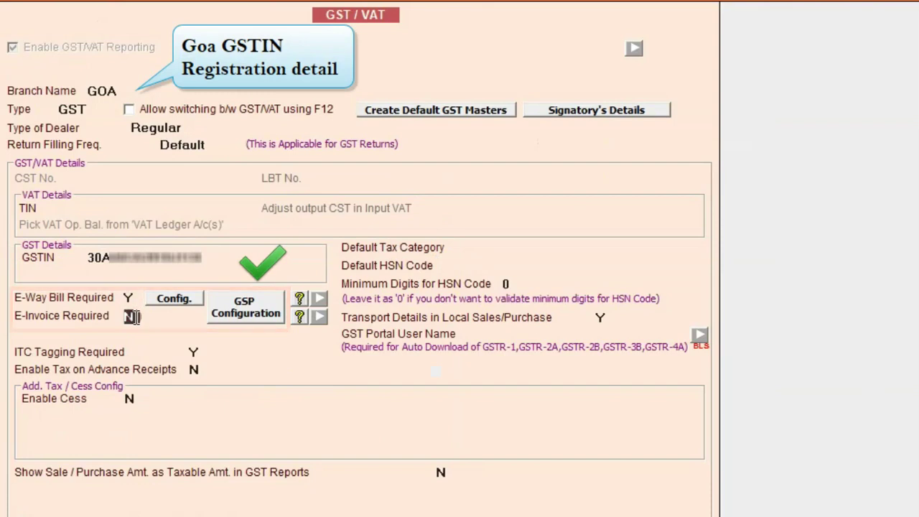
Step: Check the GSP configuration, then save the Goa GST details and branch
left_click(262, 315)
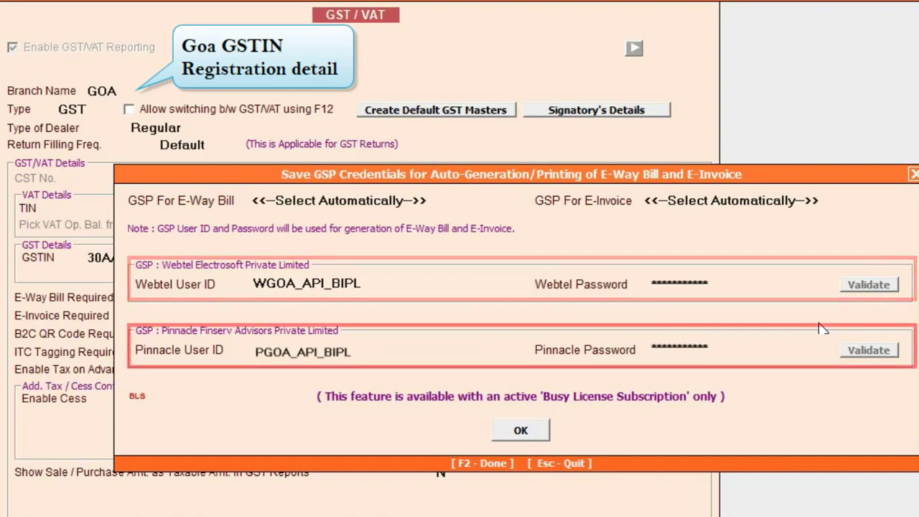
key("F2")
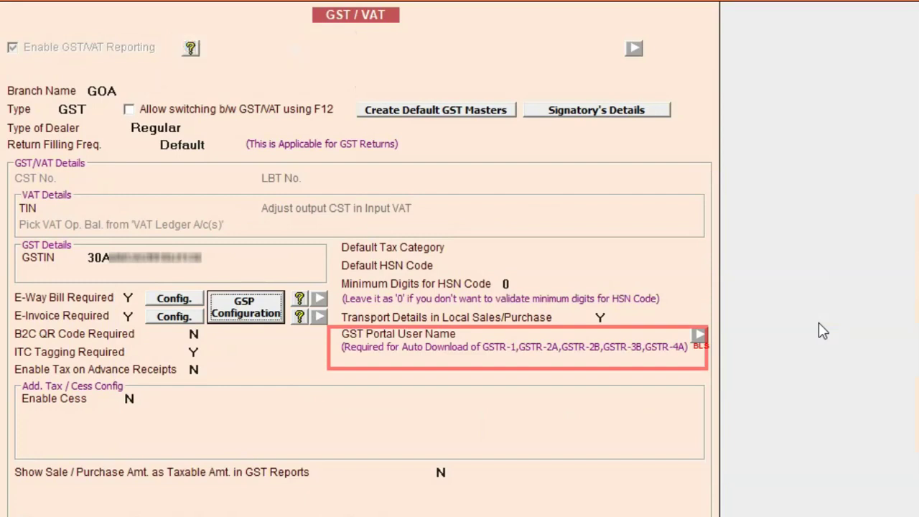
key("Return")
key("Return")
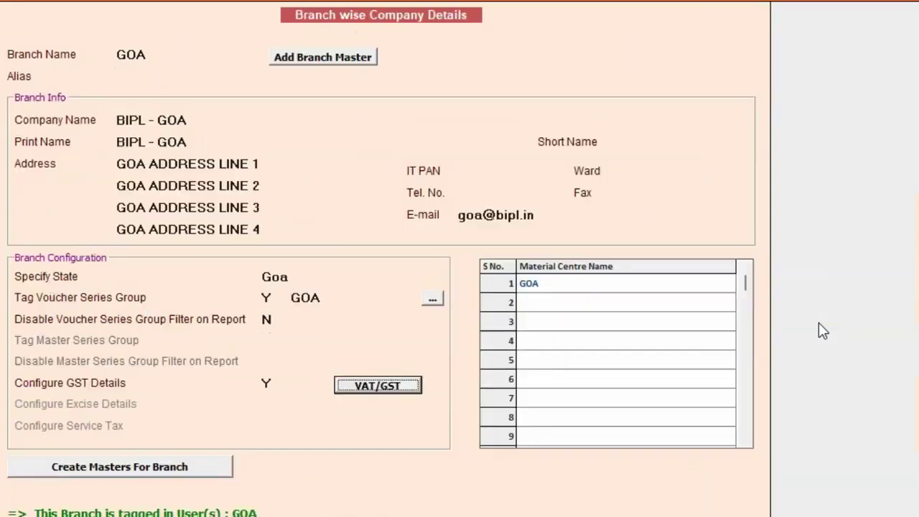
key("F2")
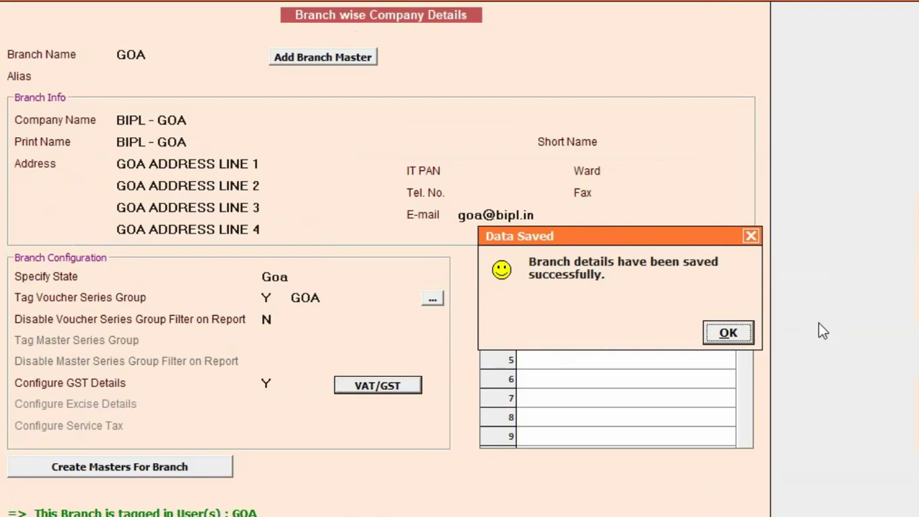
key("Return")
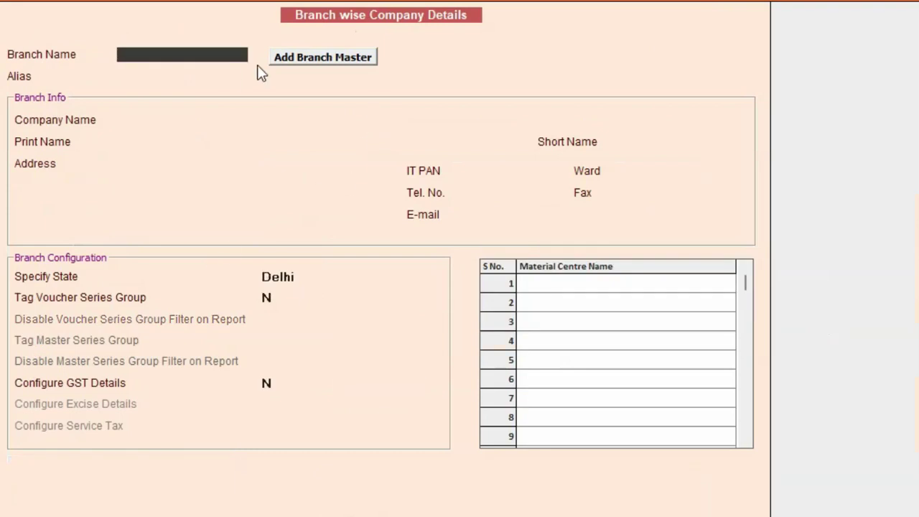
Step: Create and save branch master KERALA with its own user and material centre
left_click(295, 56)
type("K")
type("Y")
key("Return")
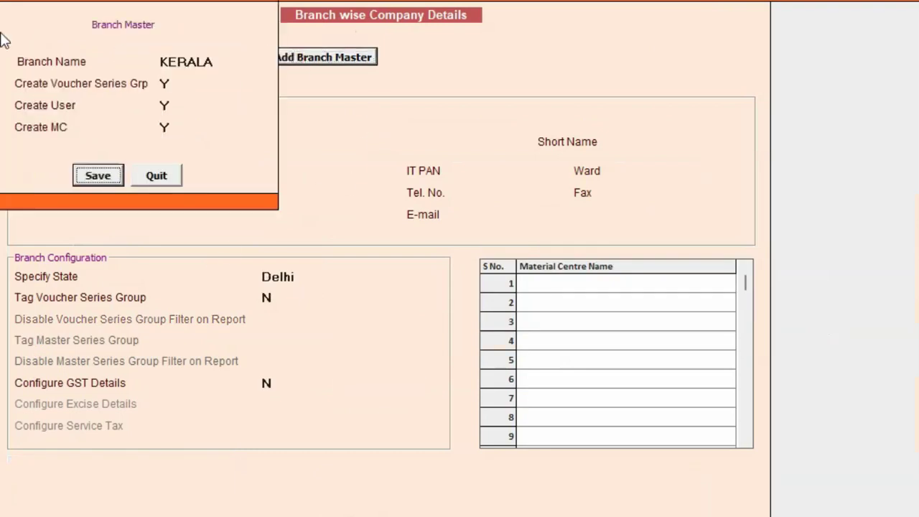
key("Return")
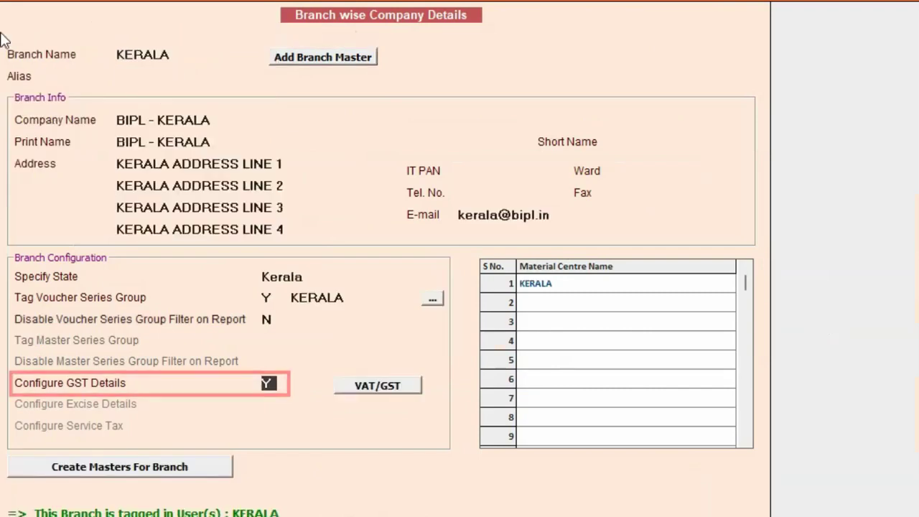
Step: Enter the Kerala GSTIN with E-Way Bill and E-Invoice required, and save the GST settings
left_click(397, 387)
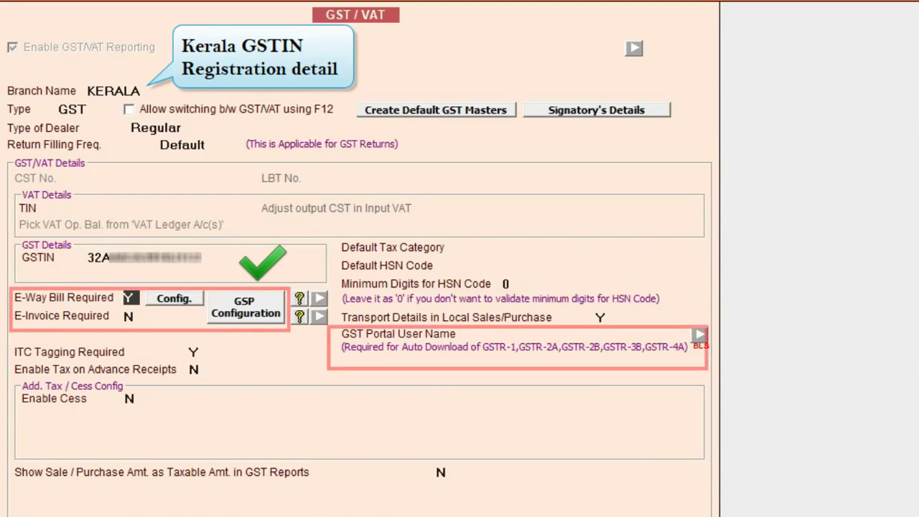
key("Return")
key("y")
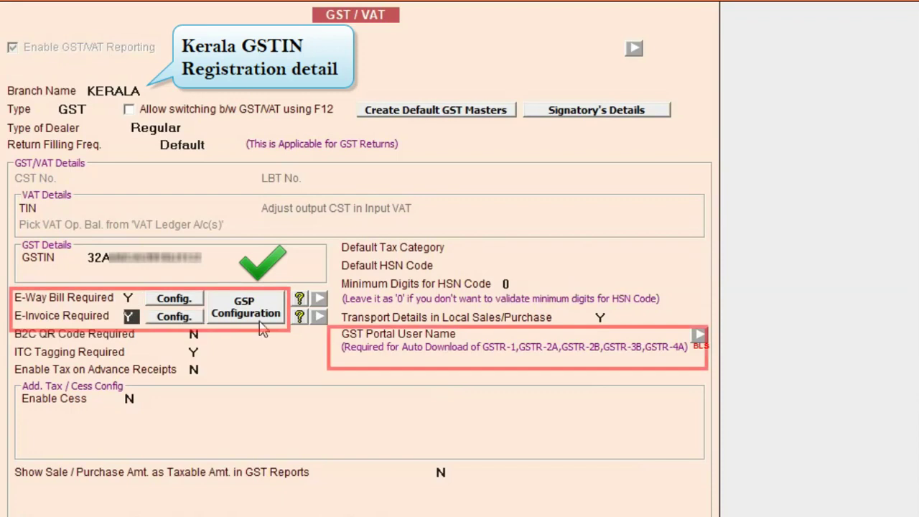
key("Return")
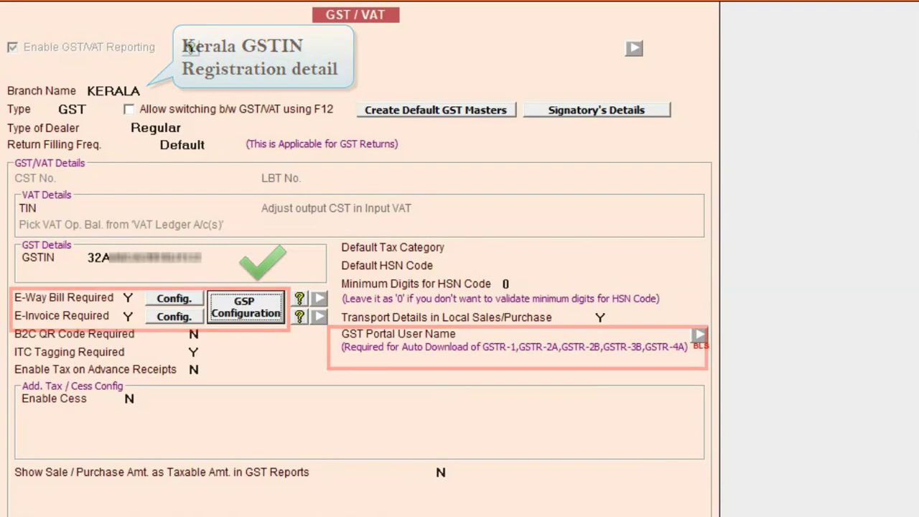
key("F2")
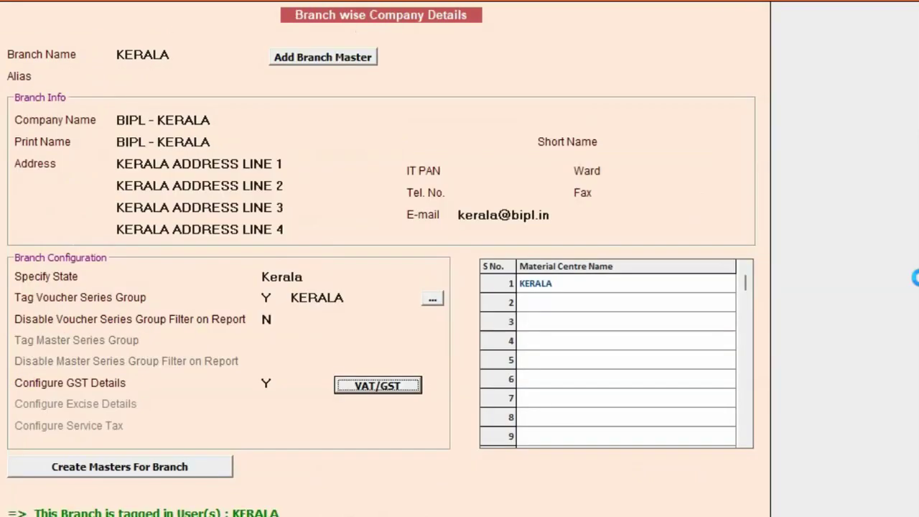
Step: Save the branch details and close the Enterprise Features settings
key("F2")
key("Return")
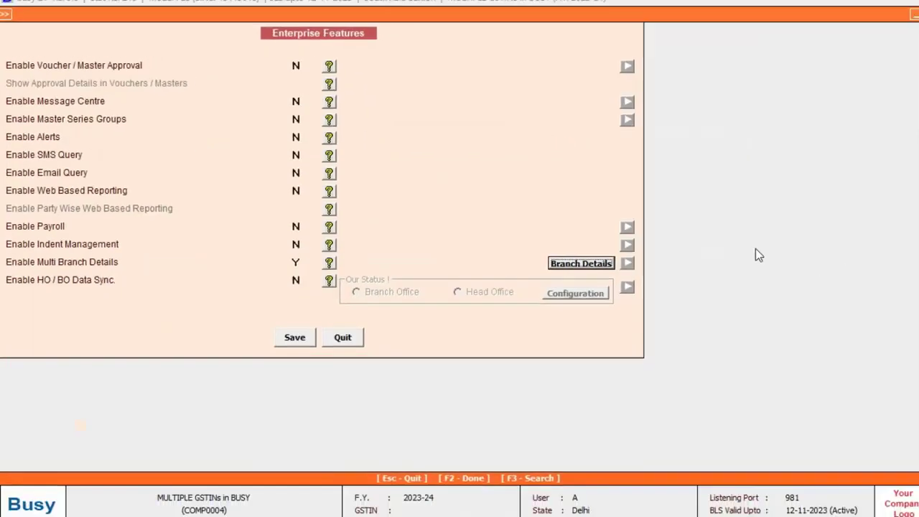
key("Escape")
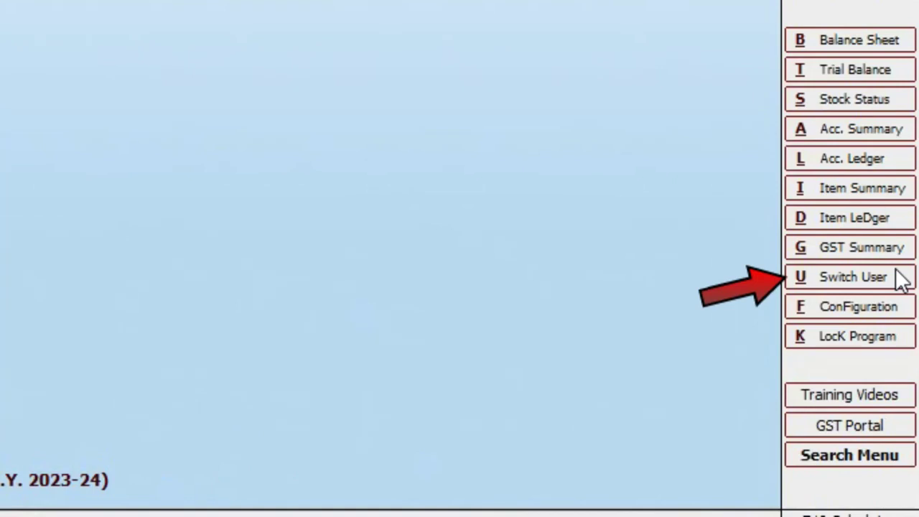
Step: Switch user and log in as the DELHI branch user with its password
left_click(901, 280)
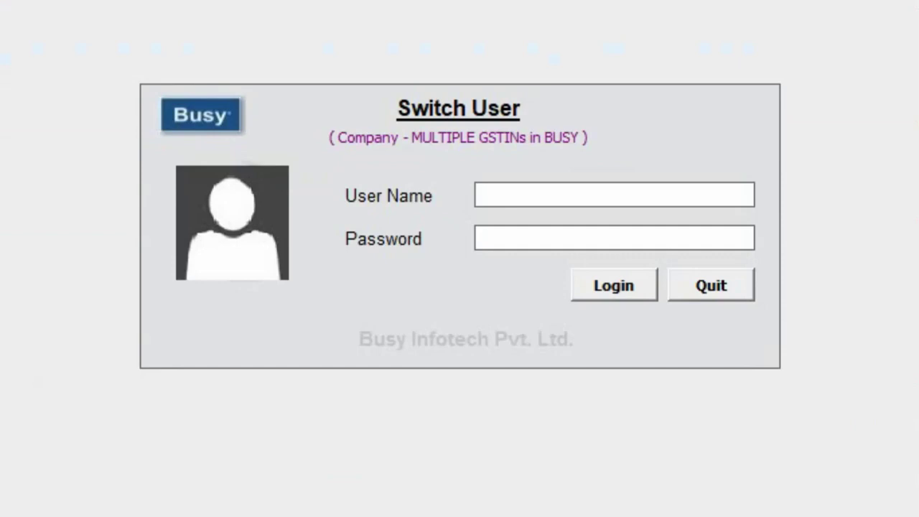
type("delhi")
key("Tab")
type("delhi")
key("Return")
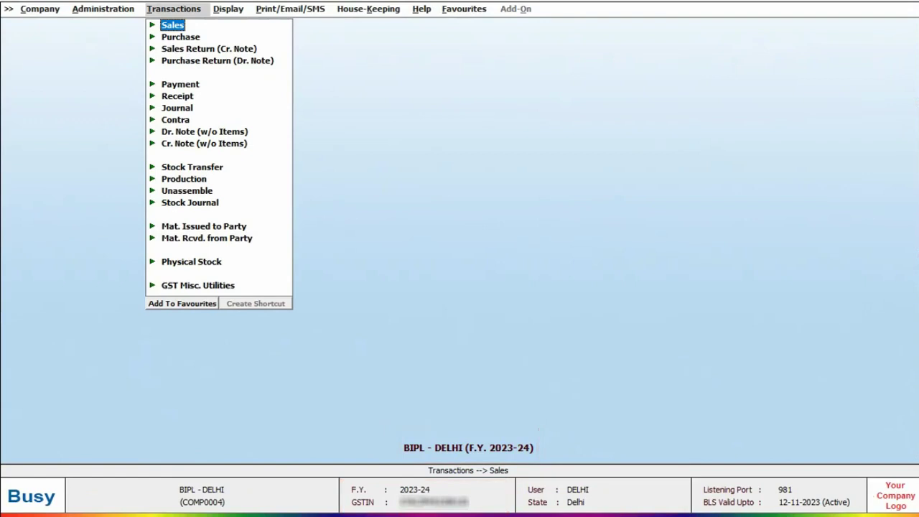
Step: Enter a DELHI sales voucher for 1 BUSY 21 at 12,000, save and print it
key("Return")
key("Return")
type("1")
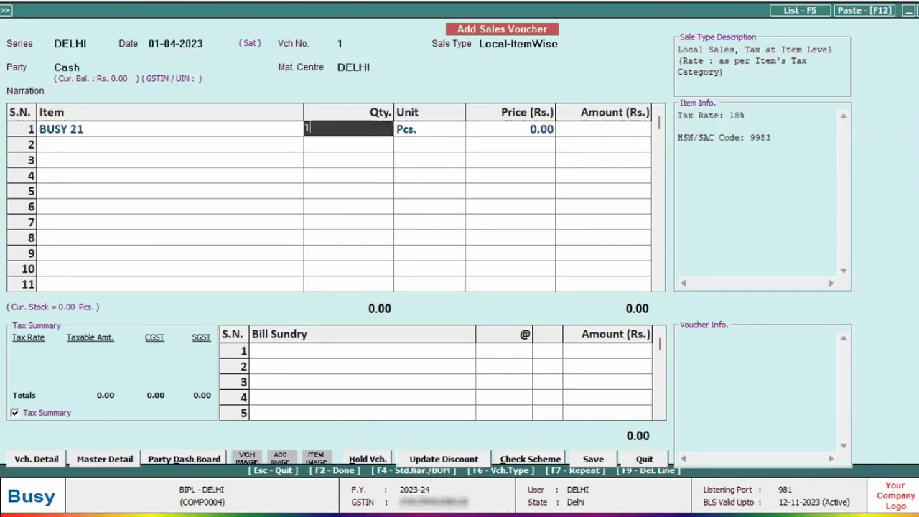
key("Return")
key("Return")
type("12000")
key("Return")
key("Return")
key("Return")
key("Return")
key("Return")
key("Return")
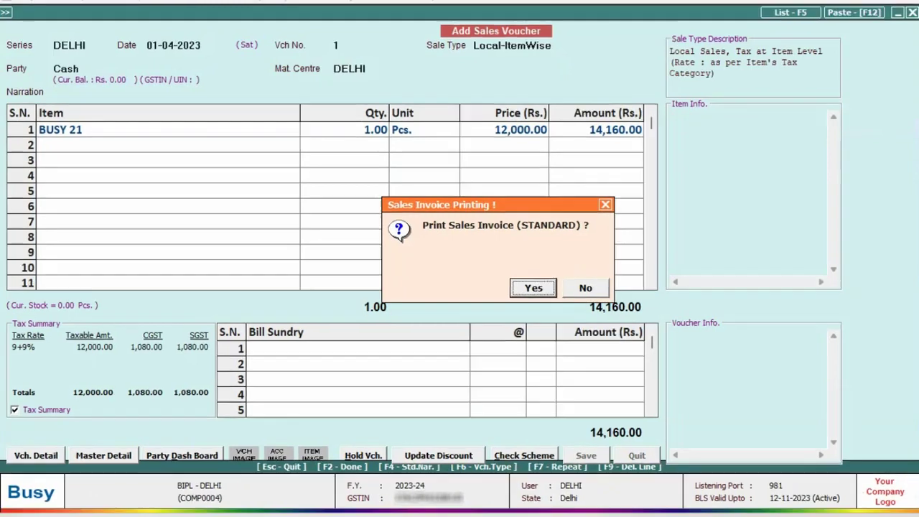
key("Return")
key("Return")
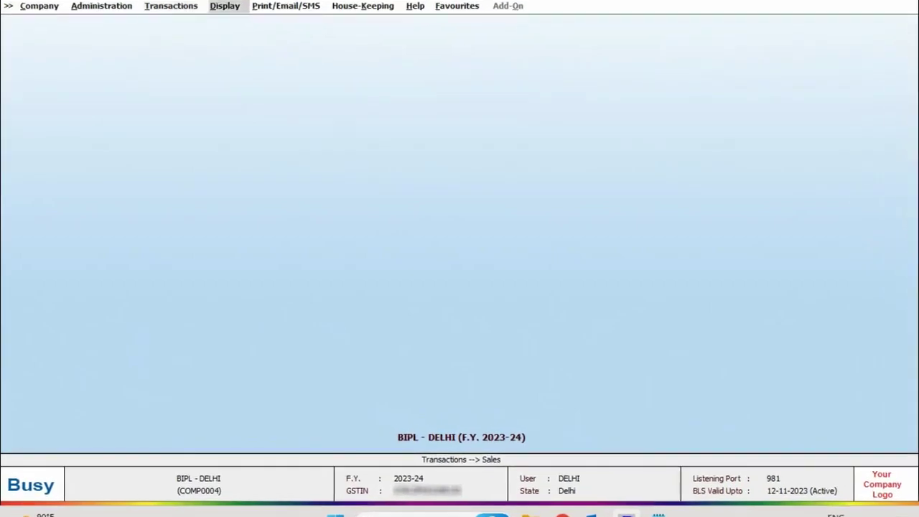
Step: Open the DELHI GSTR-3B via GST Reports > GST Returns, review 12,000.00 taxable value, close it
key("Return")
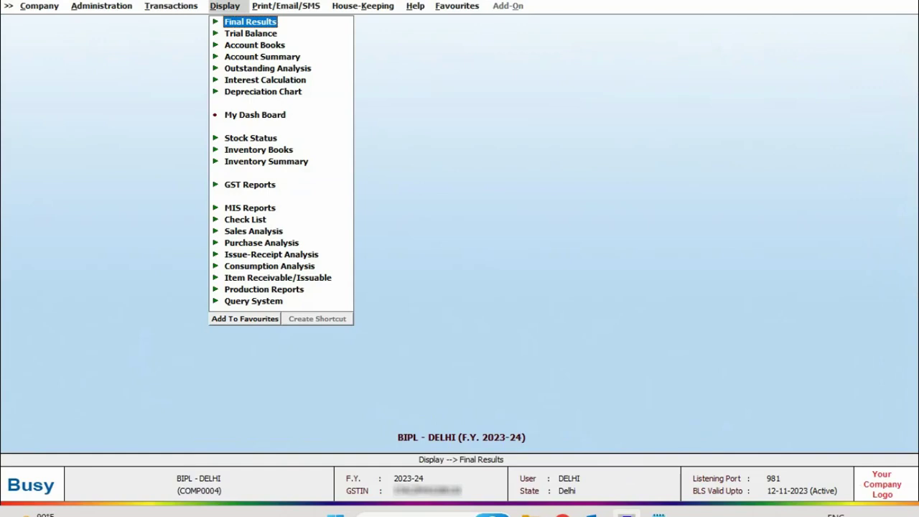
key("g")
key("Return")
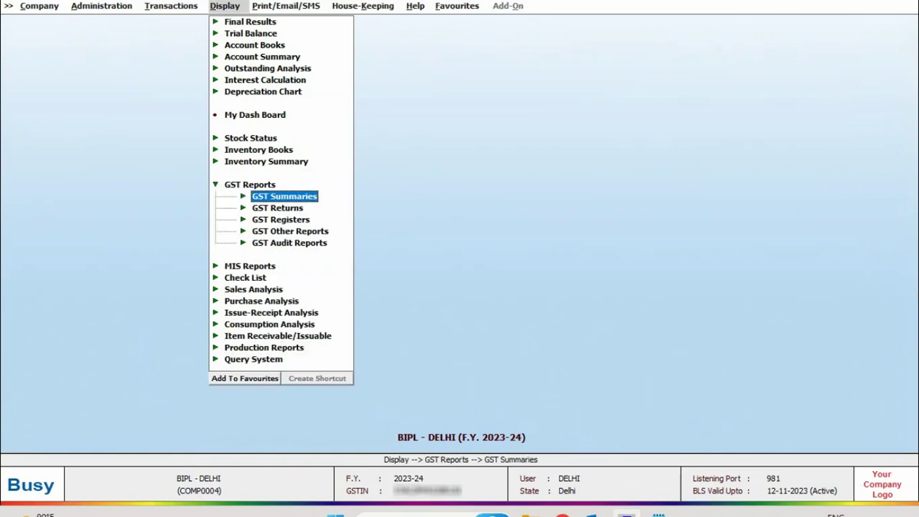
key("Down")
key("Return")
key("Down")
key("Down")
key("Down")
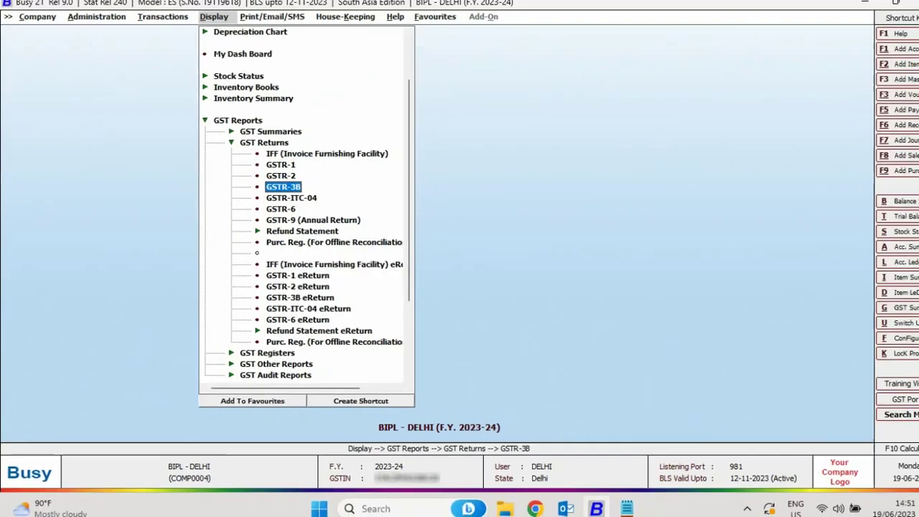
key("Return")
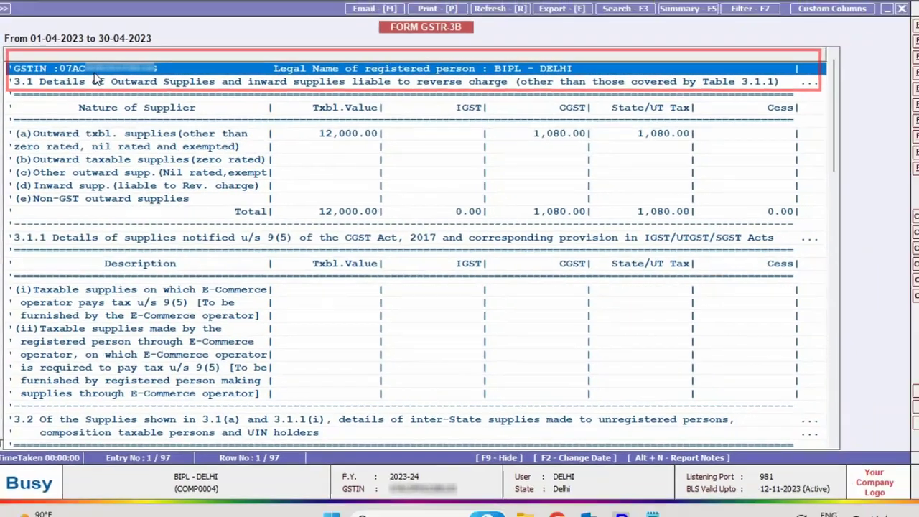
key("Escape")
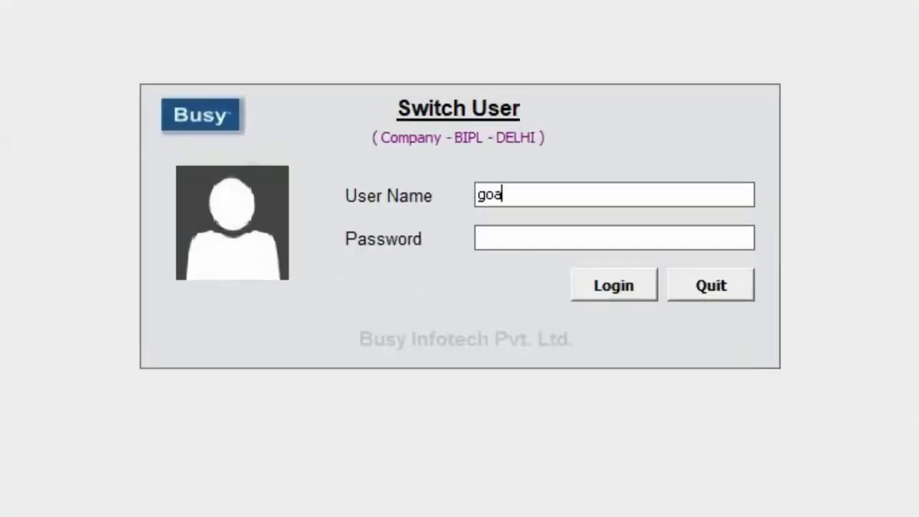
Step: Log in as the Goa branch user with its password
key("Return")
type("***")
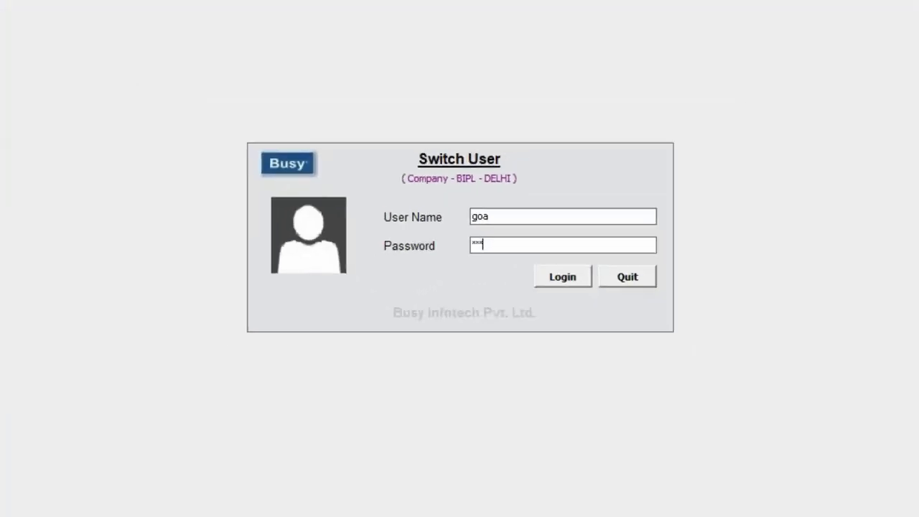
key("Return")
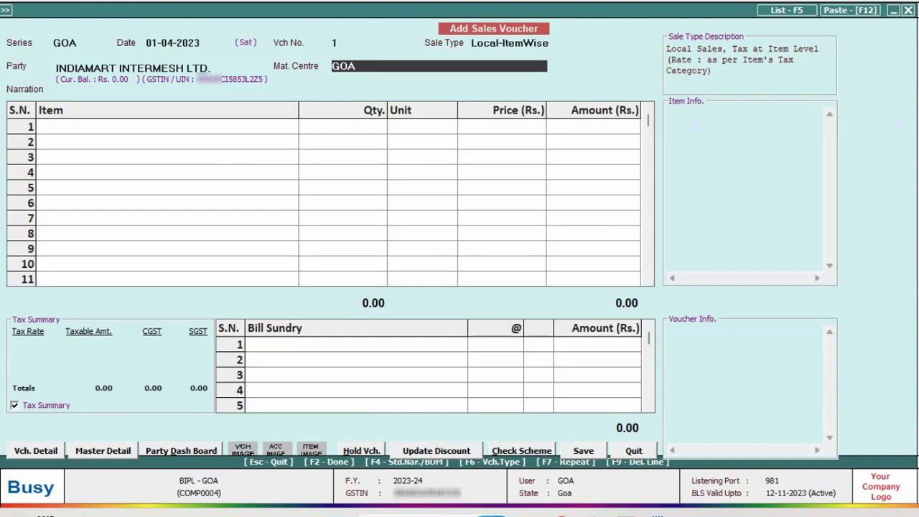
Step: Enter 1 BUSY 21 at 14,000.00 for INDIAMART INTERMESH LTD., accepting the 9% CGST/SGST breakdown
type("1")
key("Return")
key("Return")
type("14000")
key("Return")
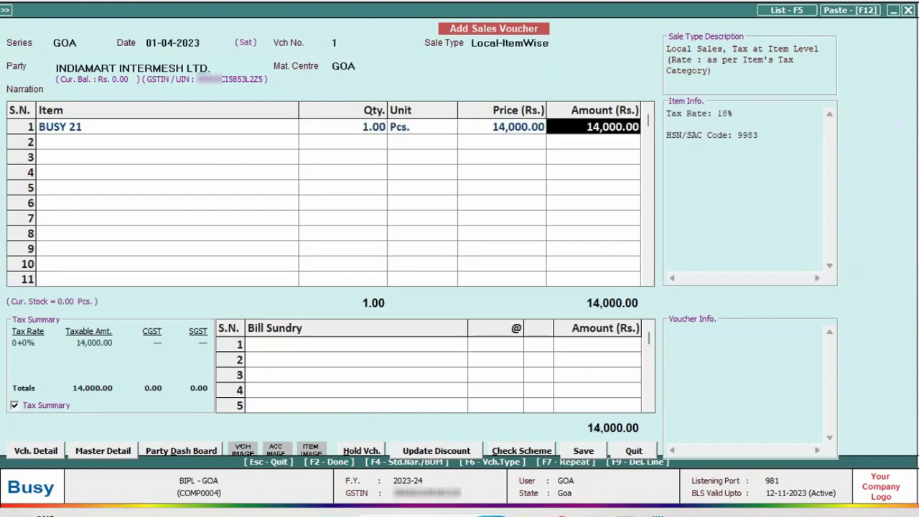
key("Return")
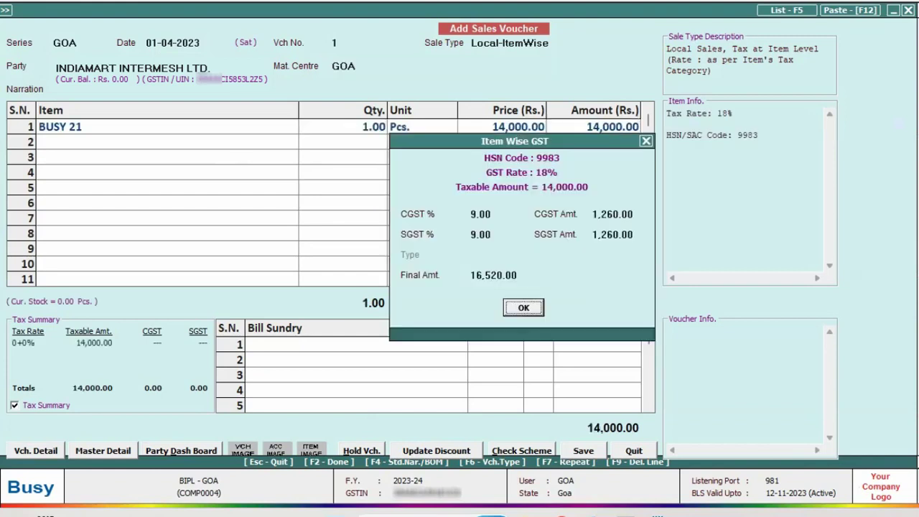
key("Return")
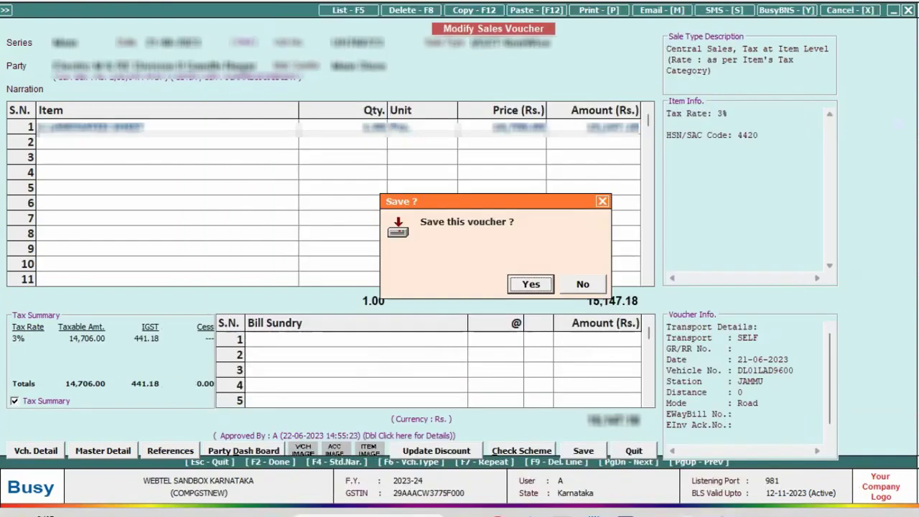
Step: Save the Goa sales voucher and generate its e-invoice automatically
key("Return")
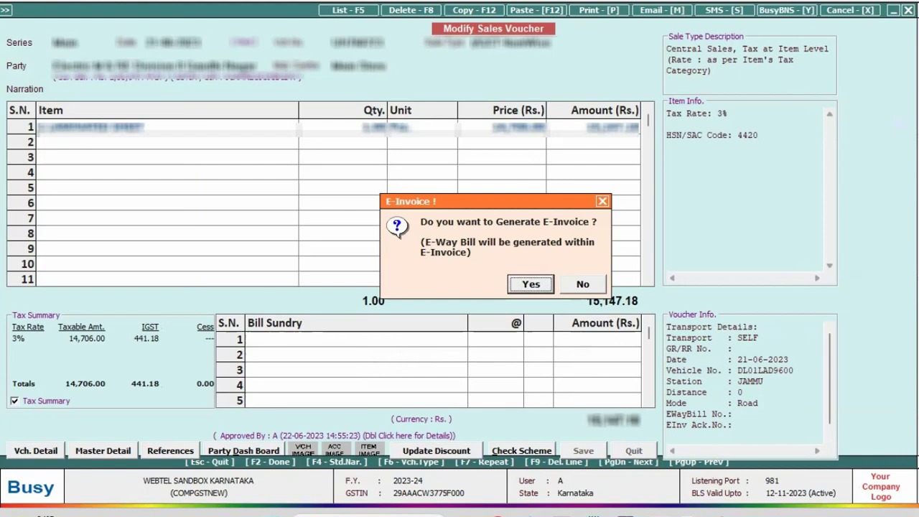
key("Return")
key("Return")
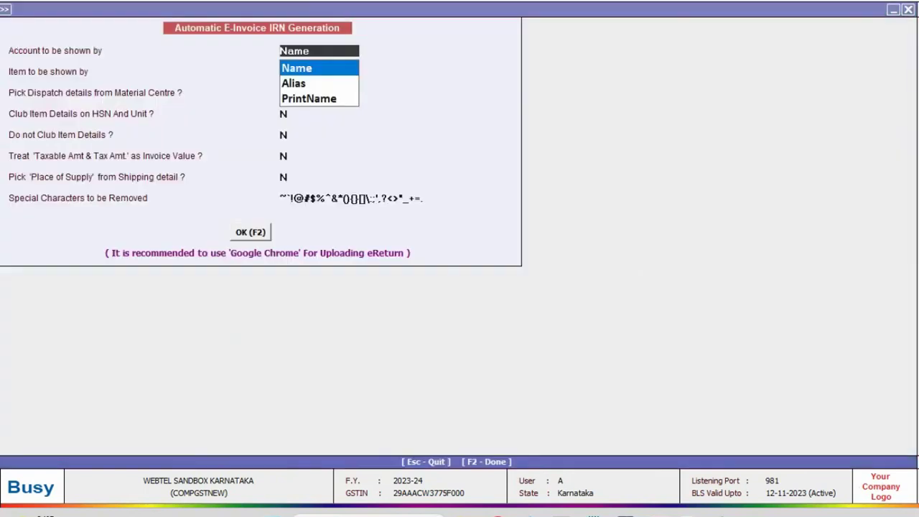
key("F2")
key("Return")
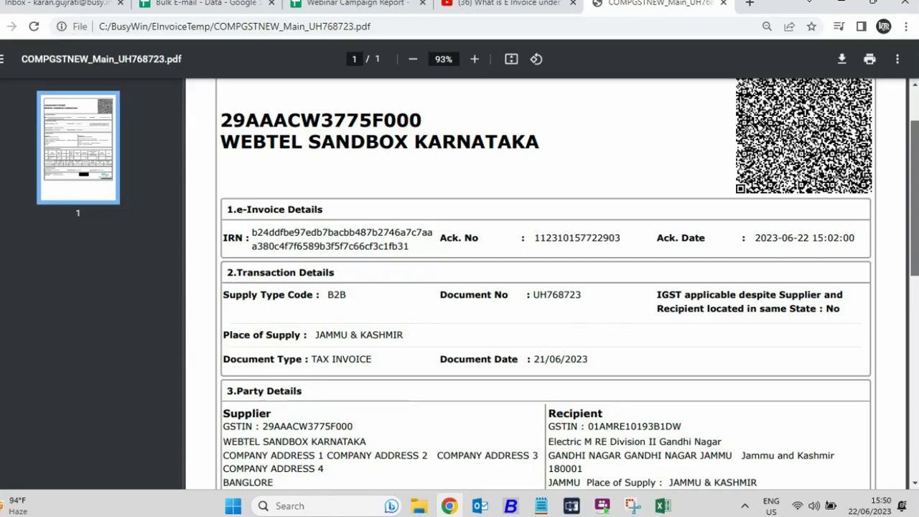
Step: Print the e-way bill for the Goa sale and close its preview
scroll(459, 258, "down", 5)
scroll(460, 258, "up", 10)
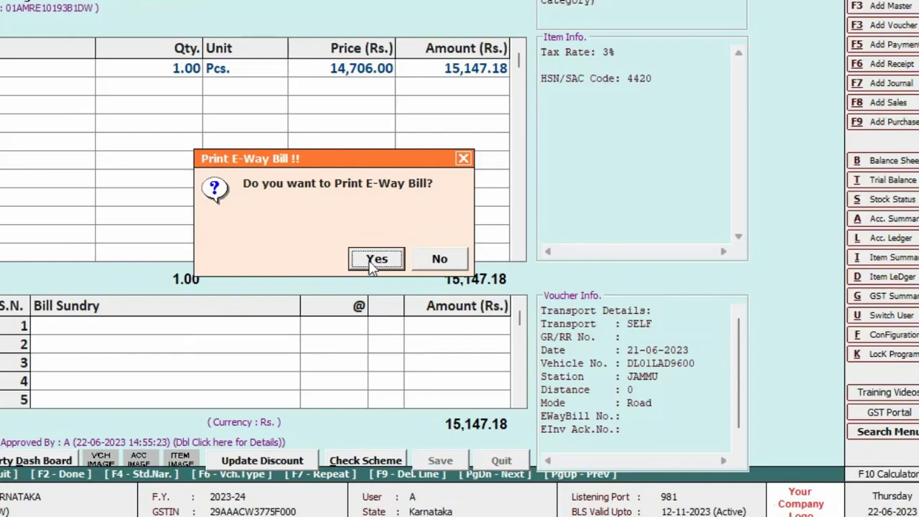
left_click(375, 258)
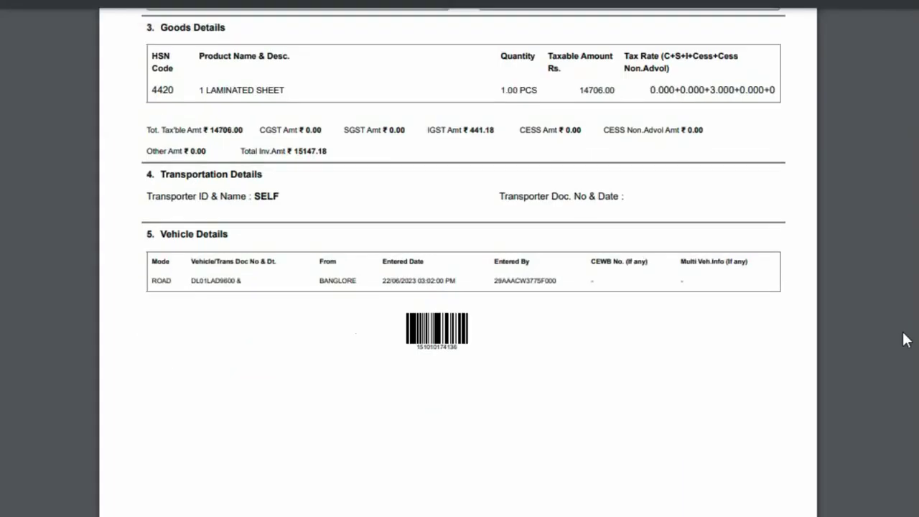
scroll(902, 338, "up", 5)
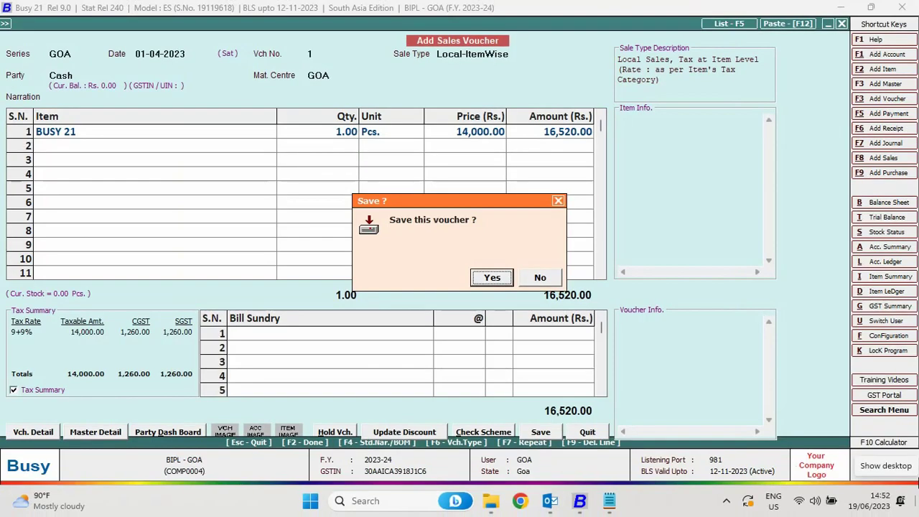
key("Return")
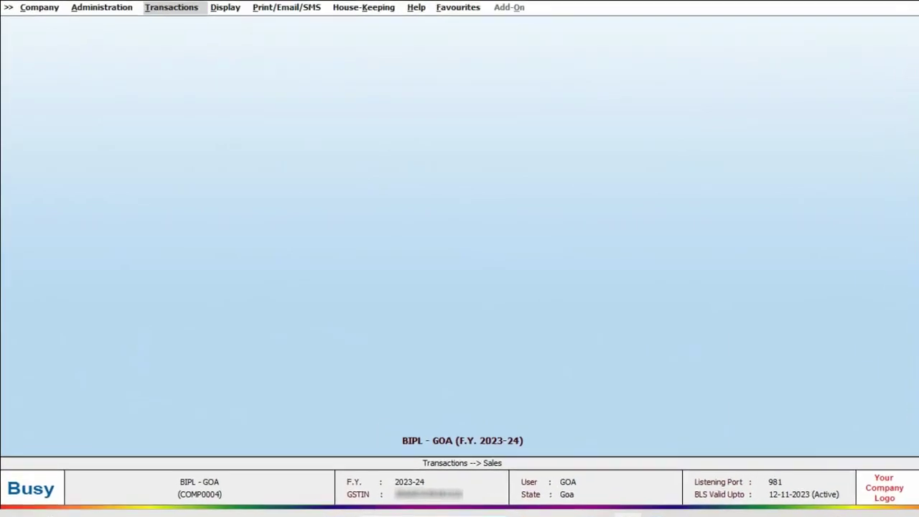
key("Right")
key("g")
key("Return")
key("Down")
key("Return")
key("Down")
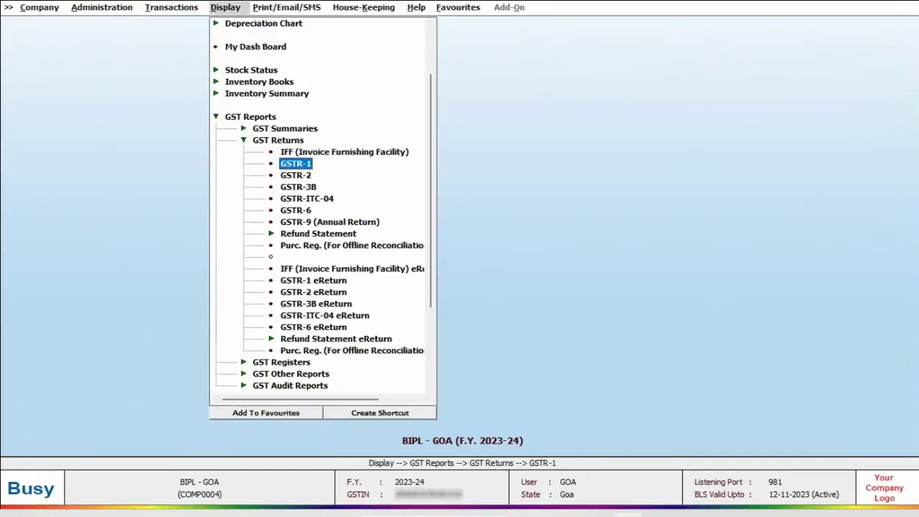
key("Down")
key("Down")
key("Return")
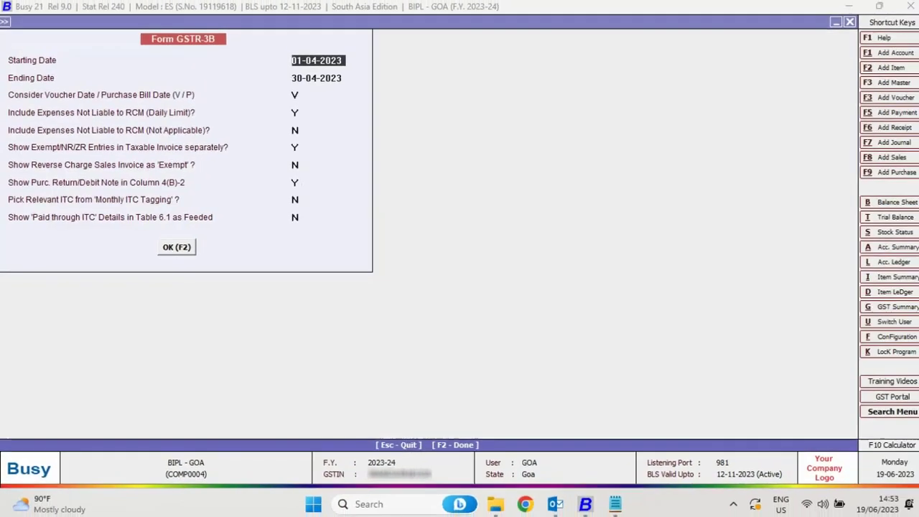
key("F2")
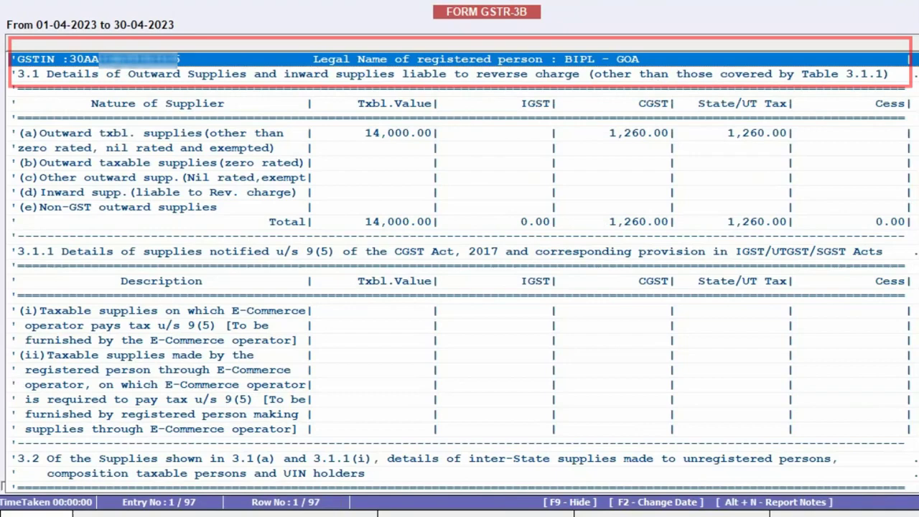
key("Escape")
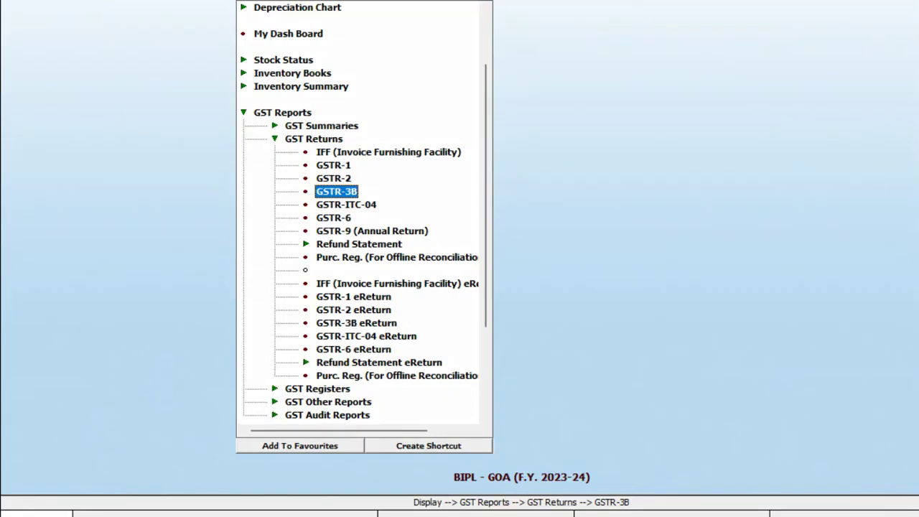
key("Down")
key("Down")
key("Down")
key("Down")
key("Down")
key("Down")
key("Down")
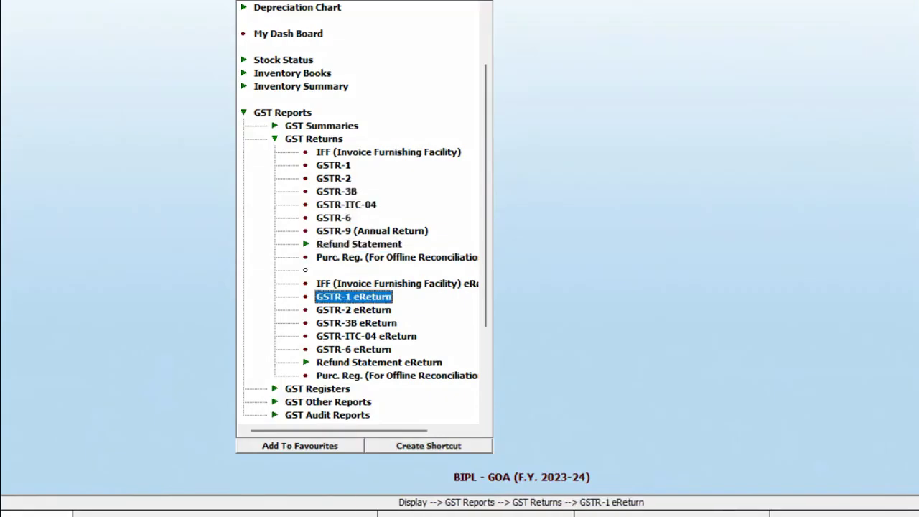
key("Return")
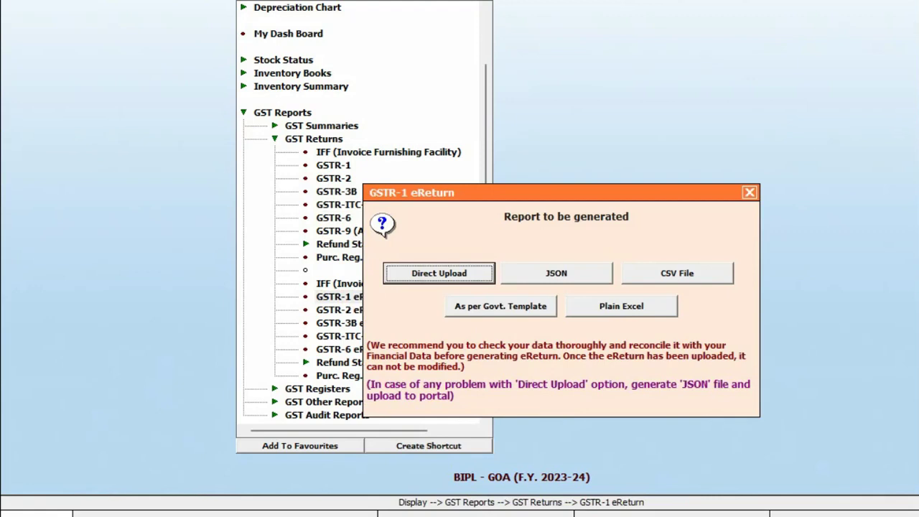
key("Escape")
key("Escape")
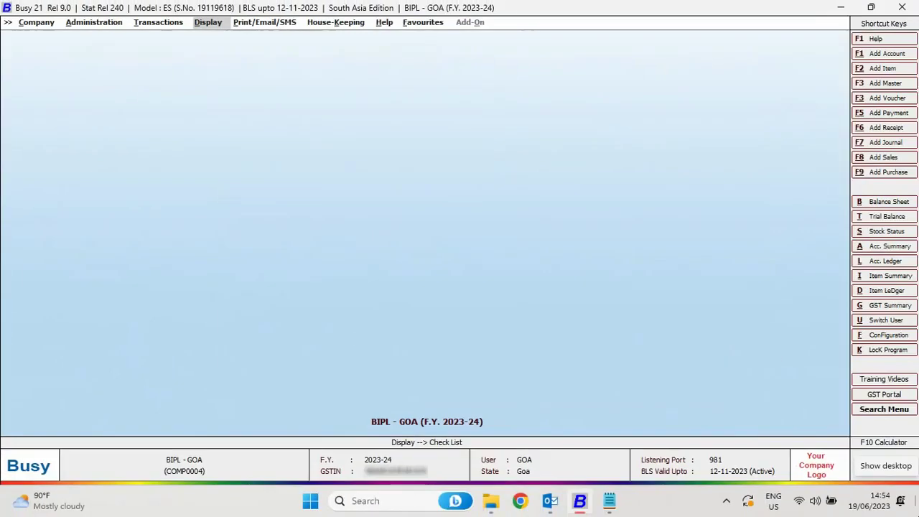
Step: As the Kerala user, save a Cash sale of 1 BUSY 21 at 16,000 totalling 18,880
type("u")
type("ker")
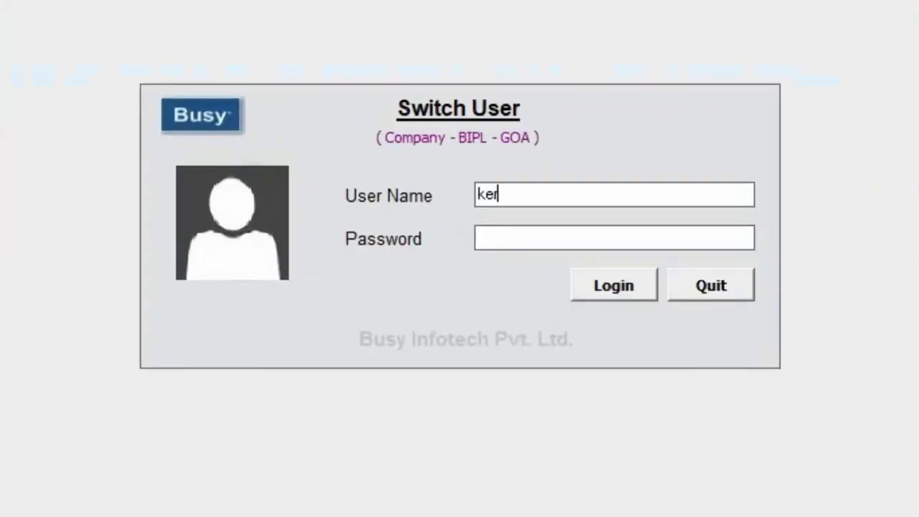
type("a")
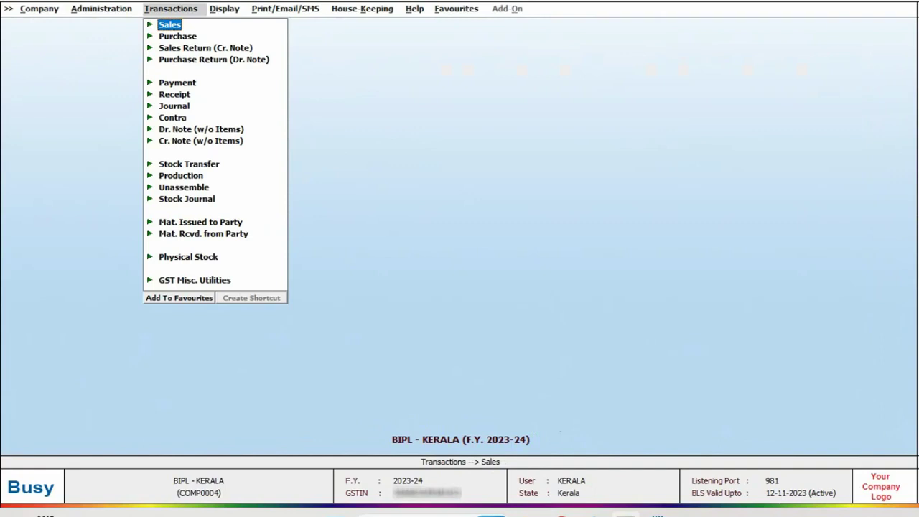
key("Return")
key("Return")
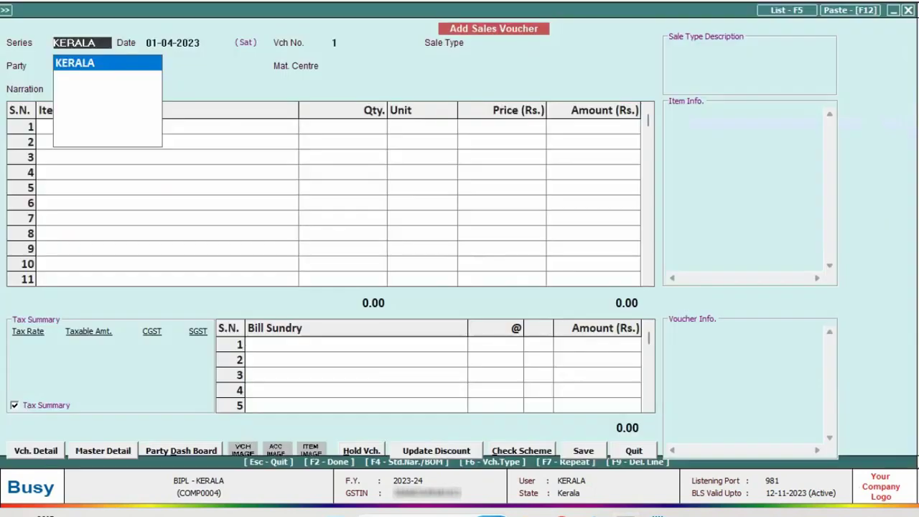
key("Return")
key("Return")
key("Return")
key("Return")
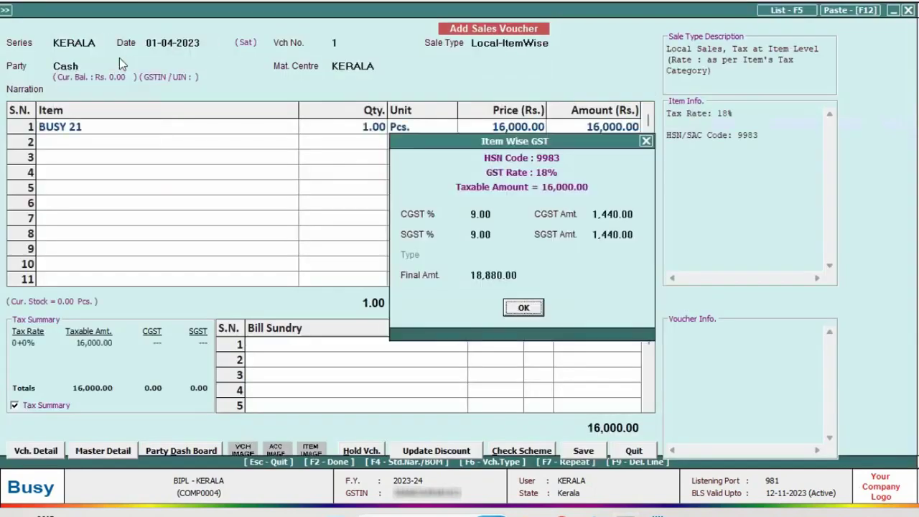
key("Return")
key("F2")
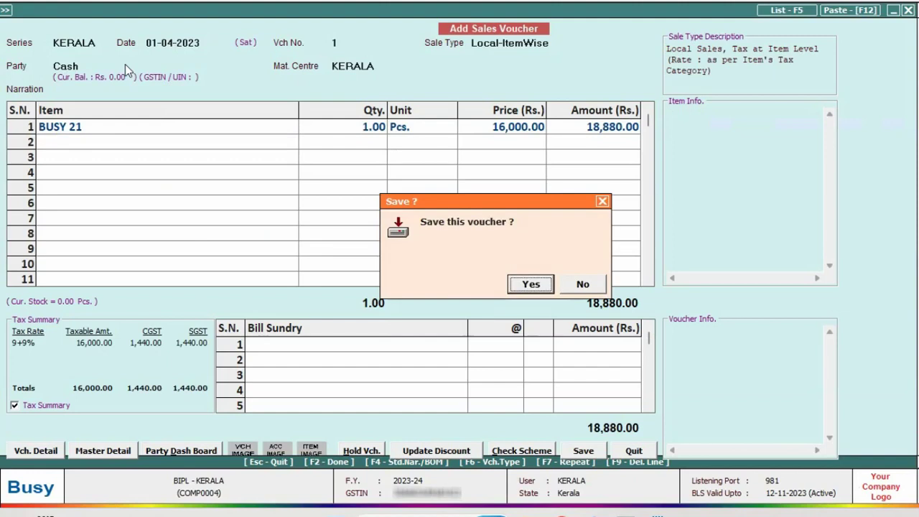
key("Return")
key("Return")
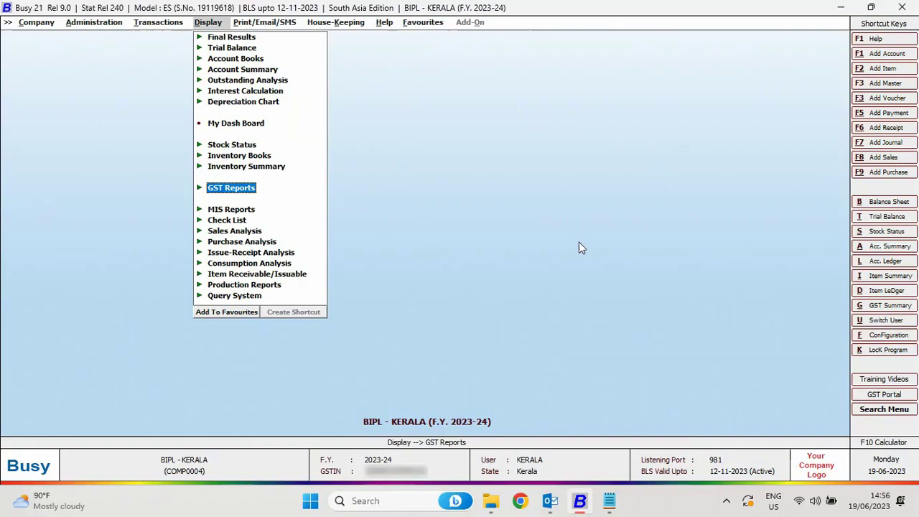
key("Return")
key("Down")
key("Return")
key("Down")
key("Down")
key("Down")
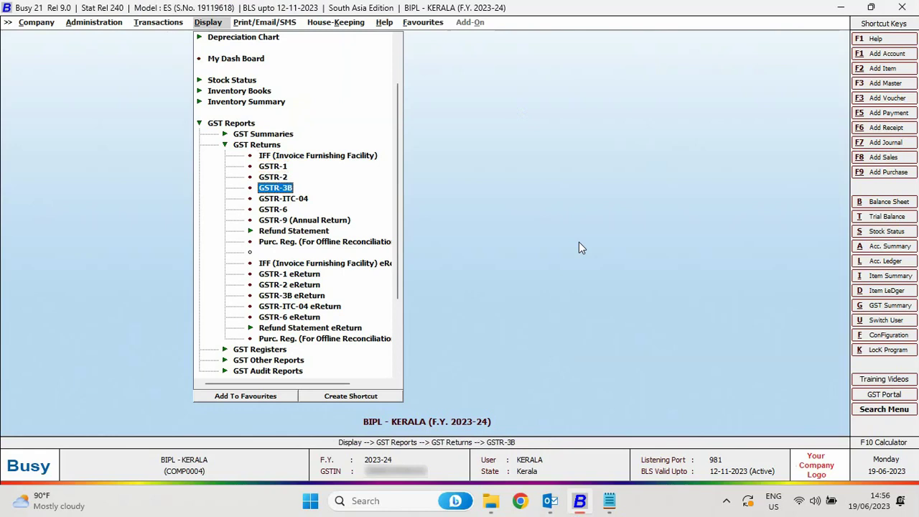
key("Return")
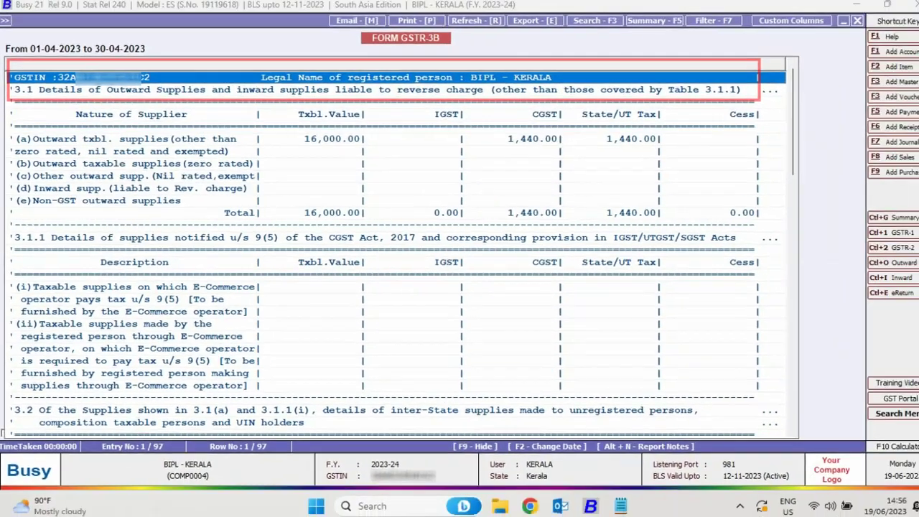
key("Escape")
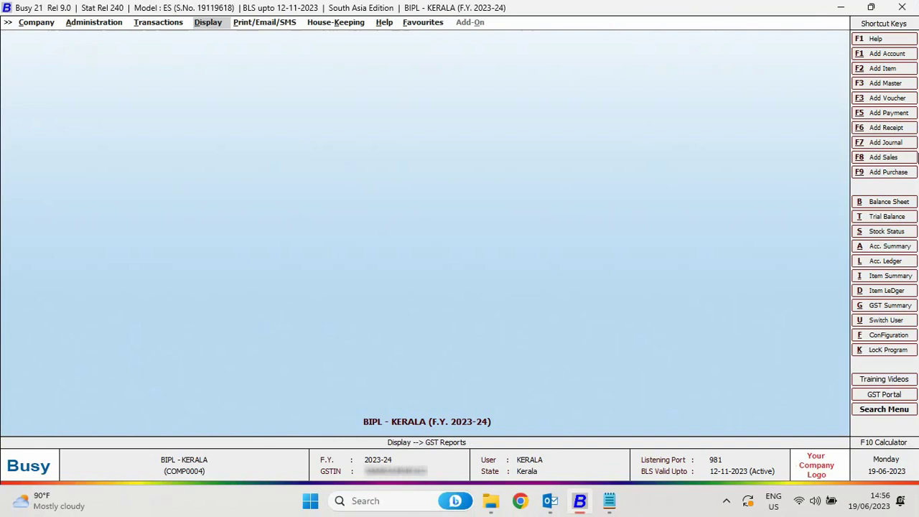
Step: Switch user to the head-office login for the consolidated company
key("alt+u")
type("a")
key("Return")
type("a")
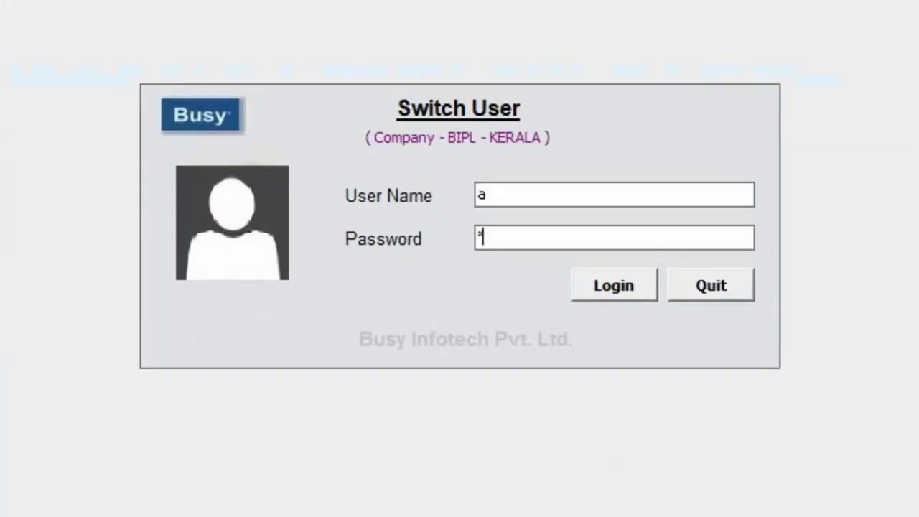
key("Return")
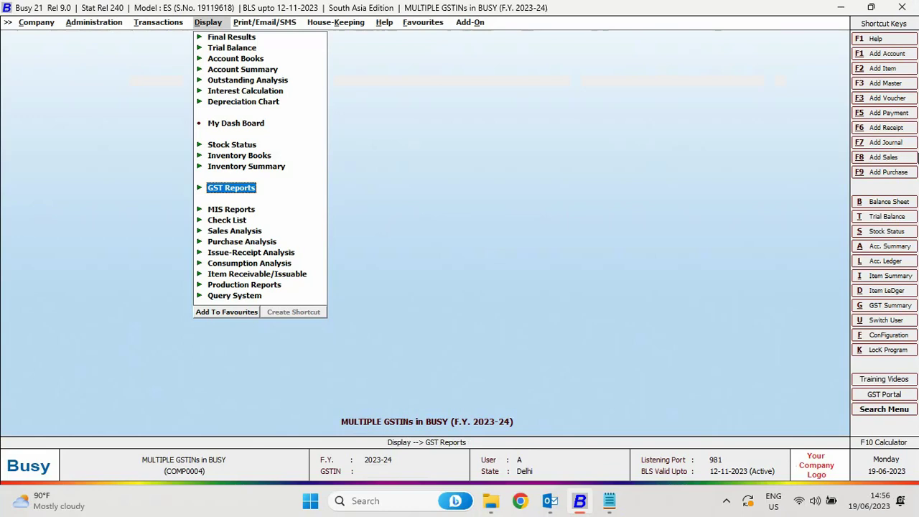
Step: Run the Balance Sheet for <<-ALL->> branches from 01-04-2023 to 30-04-2023
key("Up")
key("Up")
key("Up")
key("Up")
key("Up")
key("Up")
key("Up")
key("Up")
key("Up")
key("Up")
key("Up")
key("Return")
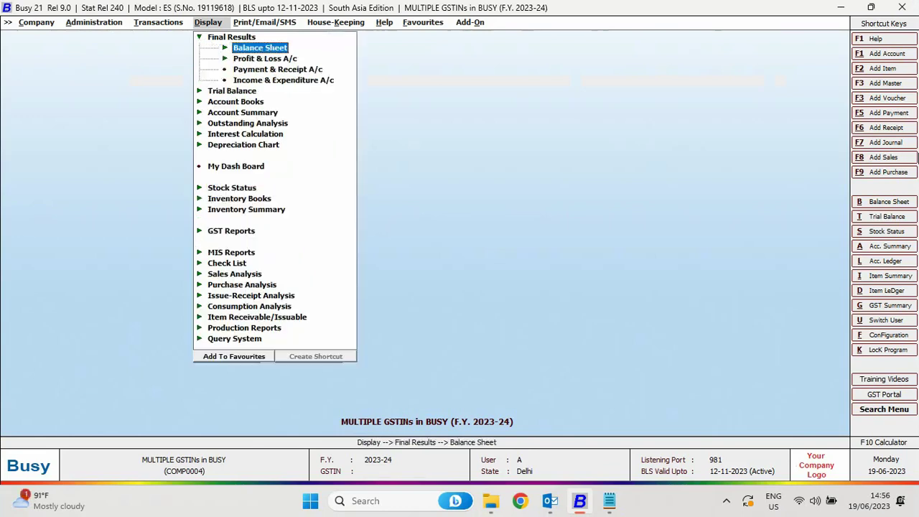
key("Return")
key("Return")
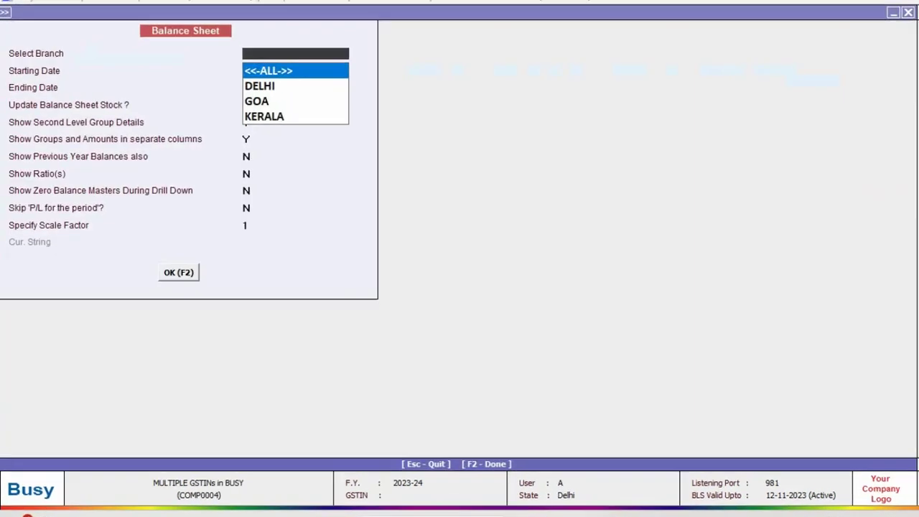
key("Down")
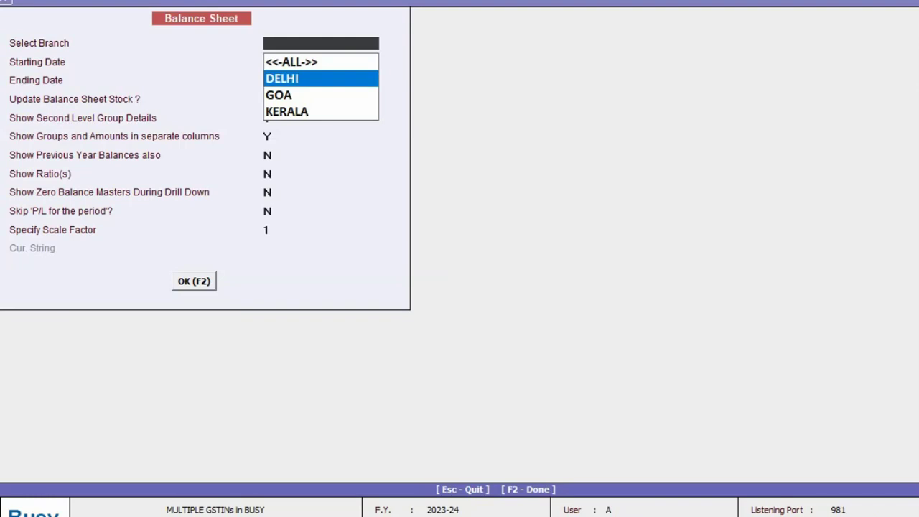
key("Down")
key("Down")
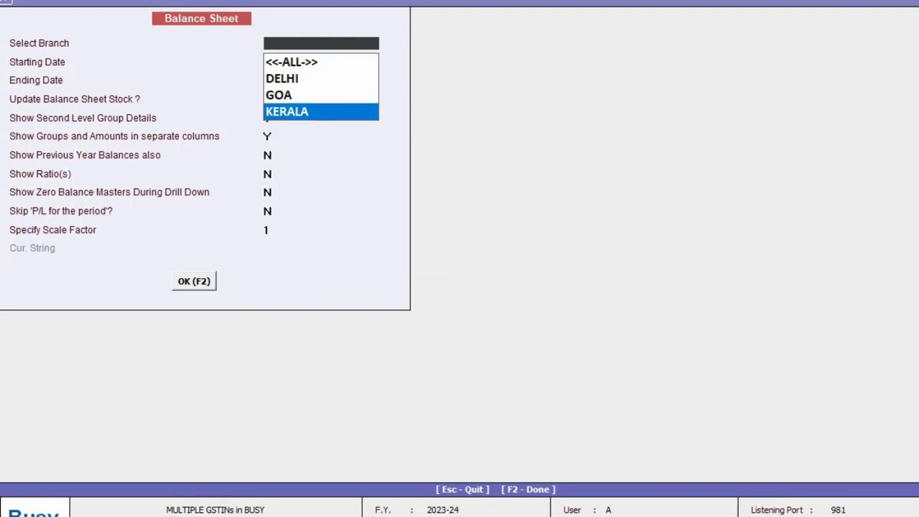
key("Down")
key("Return")
key("Return")
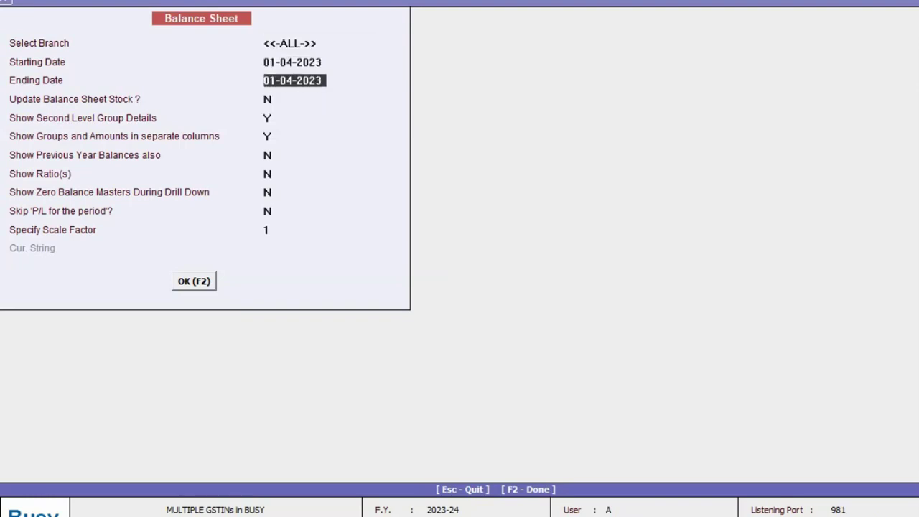
type("30-")
key("Return")
key("F2")
key("Return")
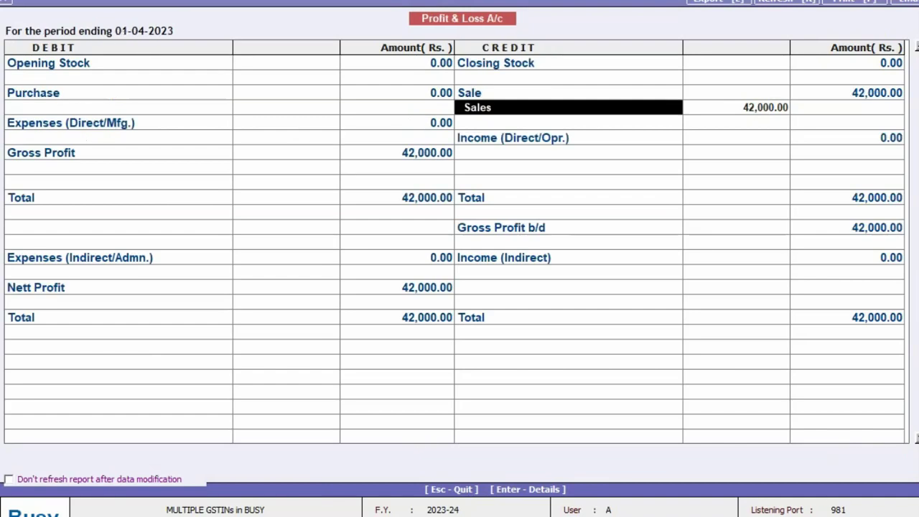
Step: Review the April Sales ledger's Goa 14,000, Delhi 12,000 and Kerala 16,000 vouchers, then close it
key("Return")
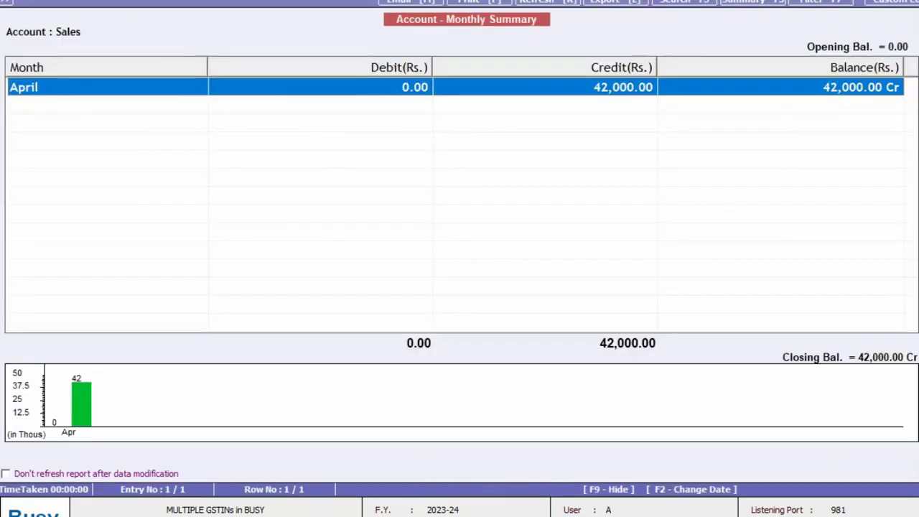
key("Return")
key("Down")
key("Down")
key("Up")
key("Up")
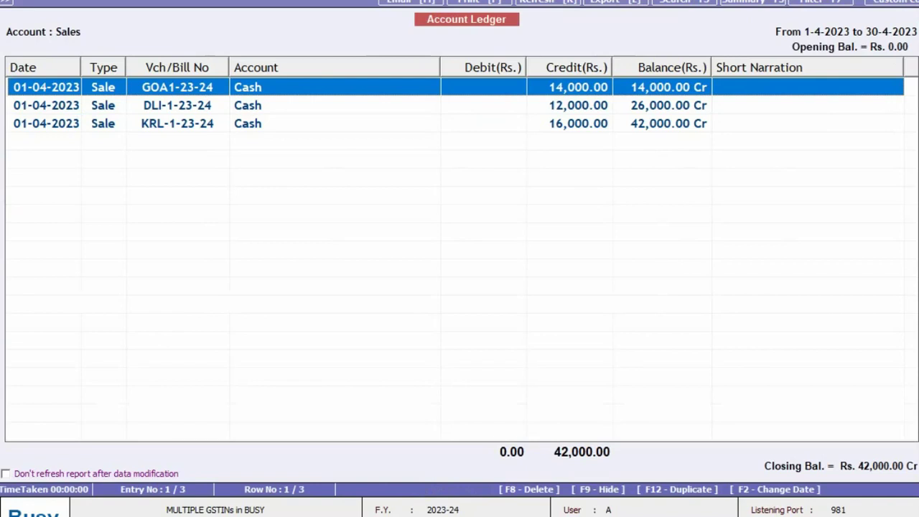
key("Down")
key("Down")
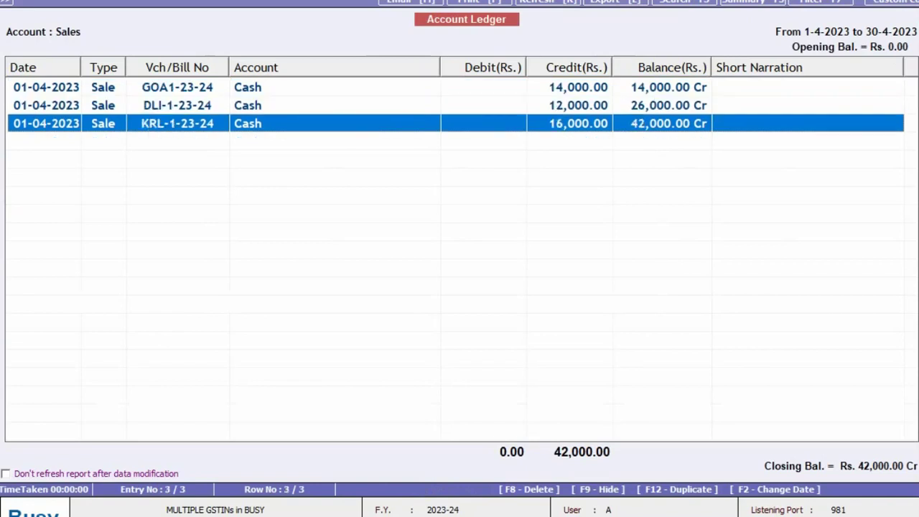
key("Up")
key("Up")
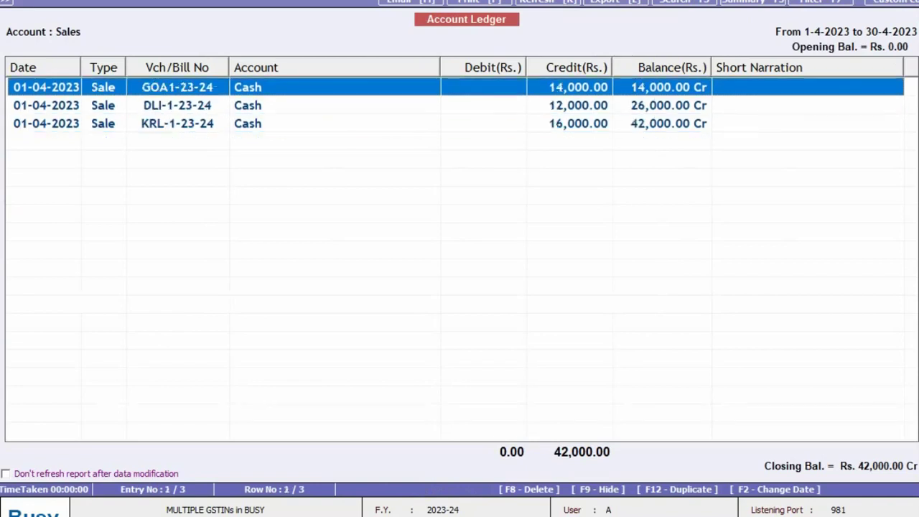
key("Escape")
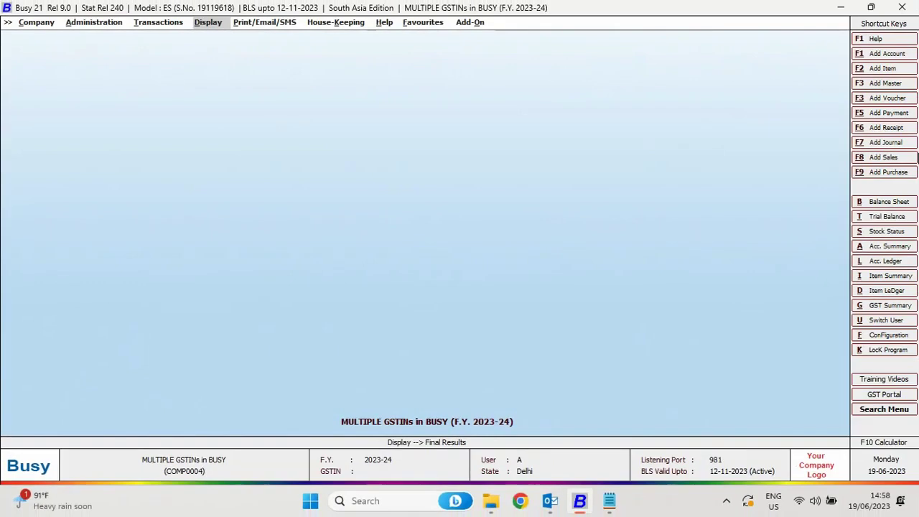